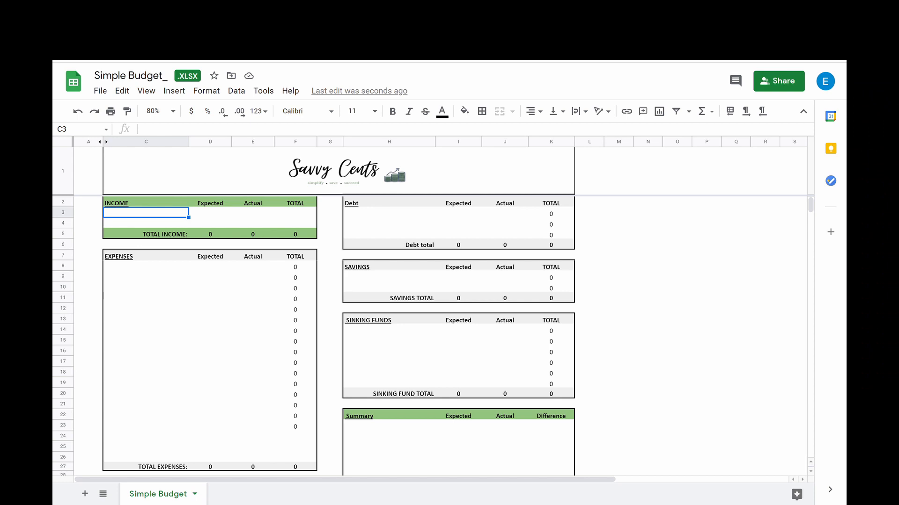
- Add an Income row to the INCOME section with an expected amount of 6000
text(Incom)
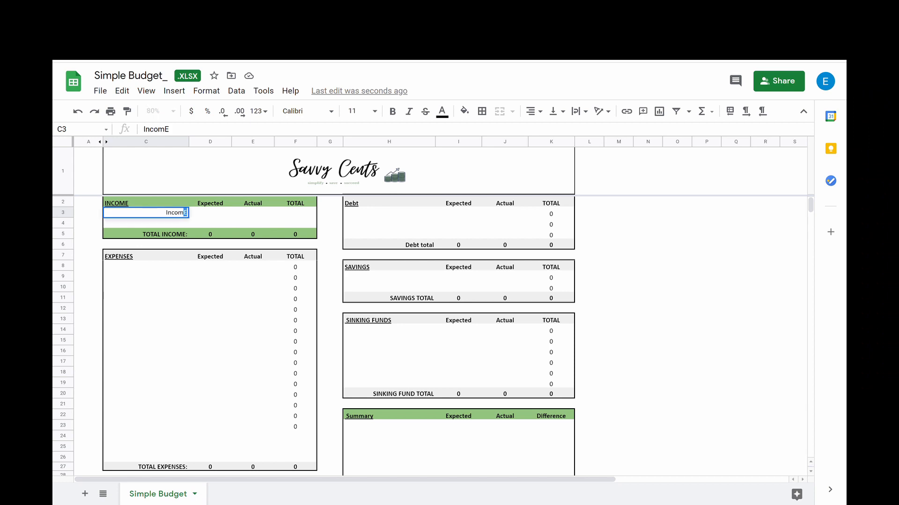
text(e)
key(Tab)
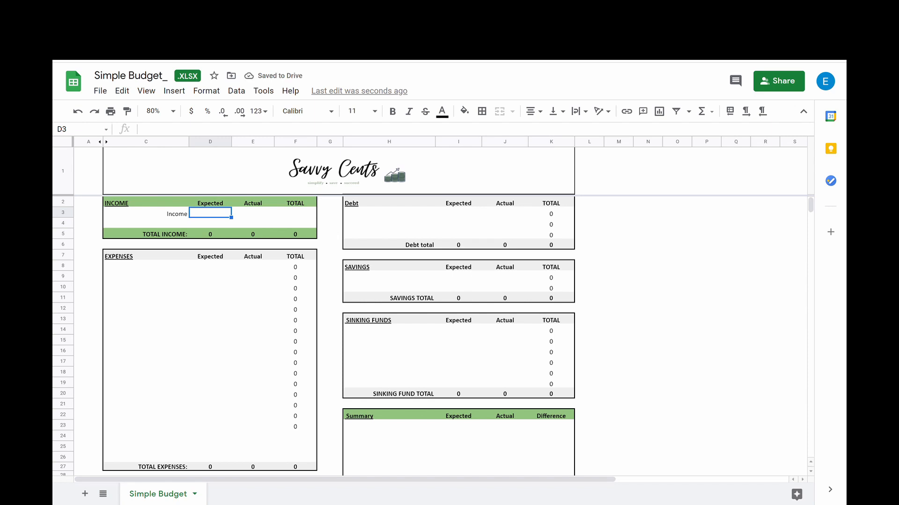
text(6000)
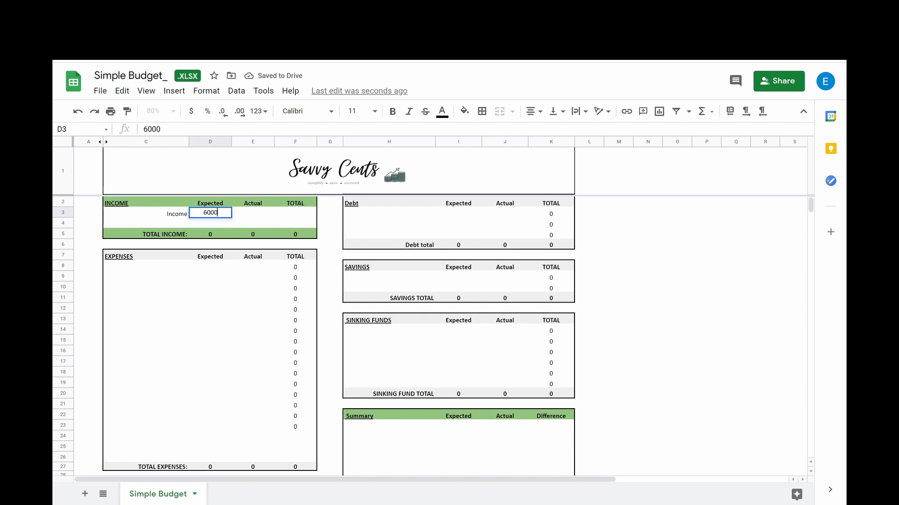
key(Return)
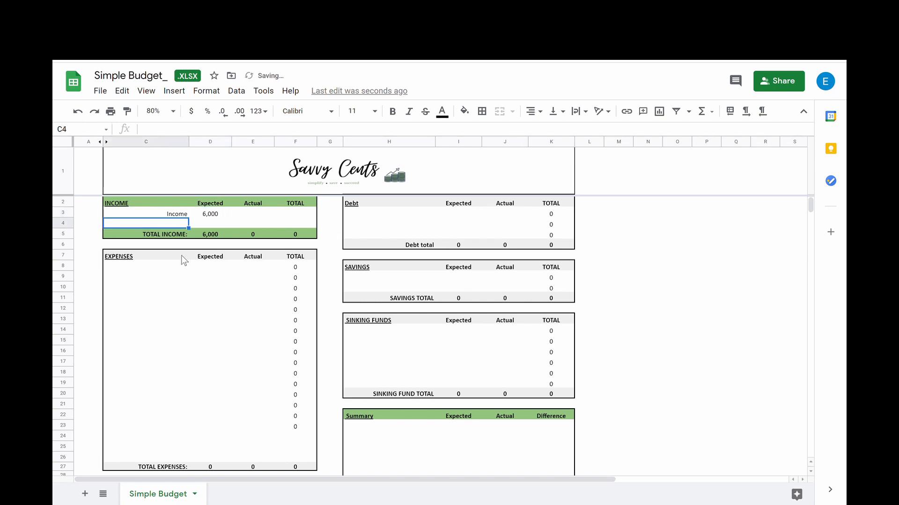
- List Mortgage at 1800 and Tithing at 600 as the first expected amounts in the EXPENSES section
click(142, 270)
text(Mortgage)
key(Tab)
text(1800)
key(Return)
text(Tithing)
key(Tab)
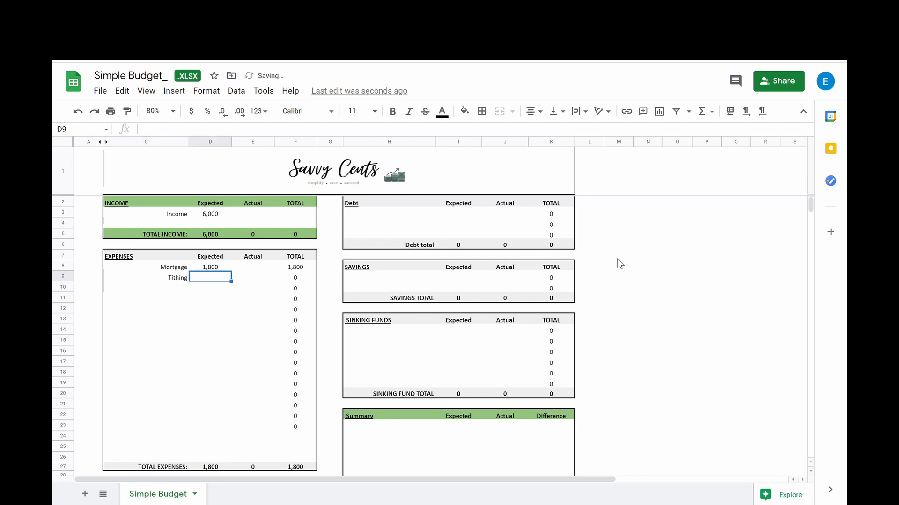
text(600)
key(Return)
- Add Grocery with an expected 670 and Gas with an expected 150 to the expenses
text(Grocery)
key(Tab)
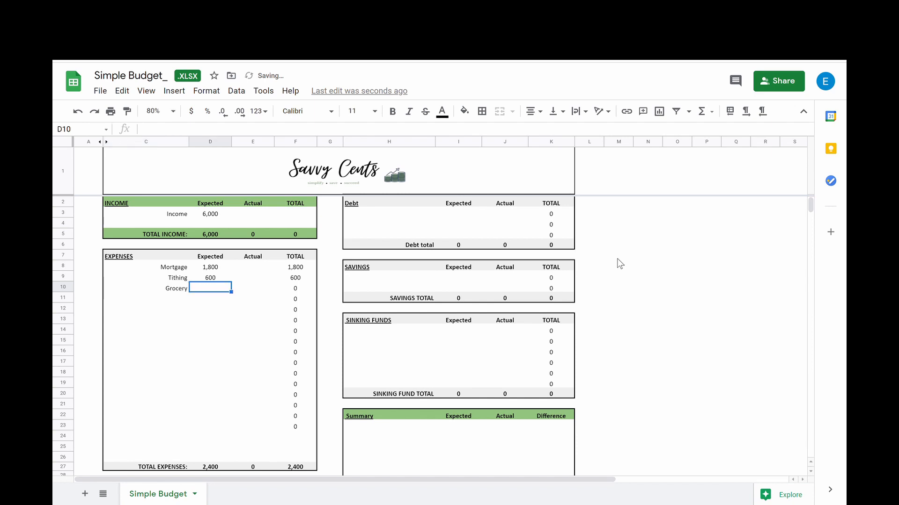
text(670)
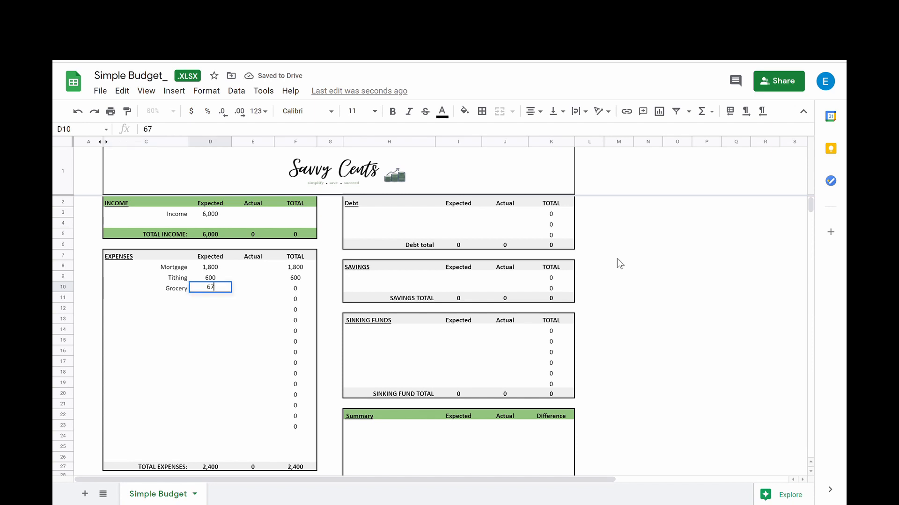
key(Return)
text(Gas)
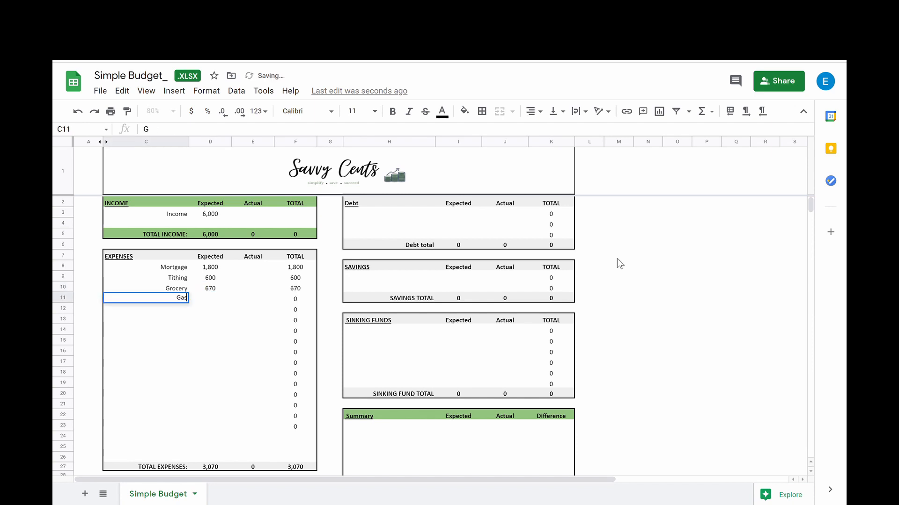
key(Tab)
text(150)
key(Return)
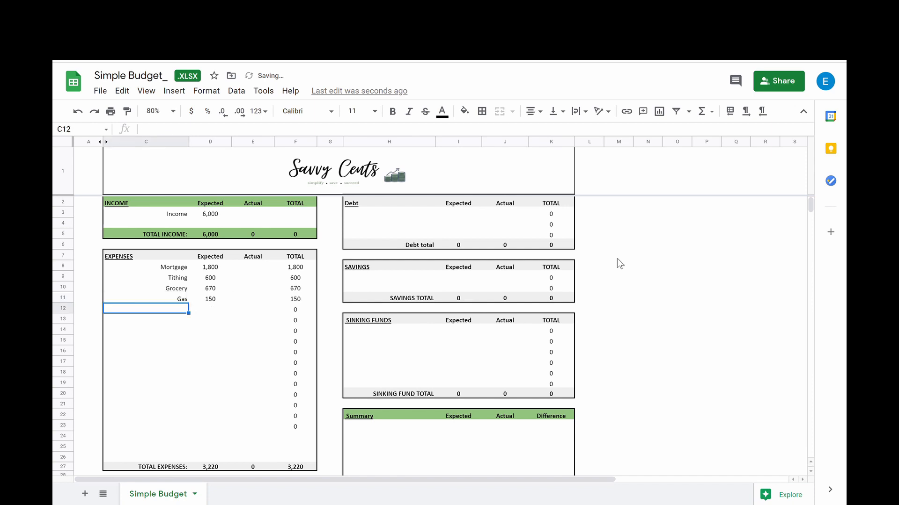
- Add Clothing with an expected 50 and Restaurants with an expected 125 to the expenses
text(Clothing)
key(Tab)
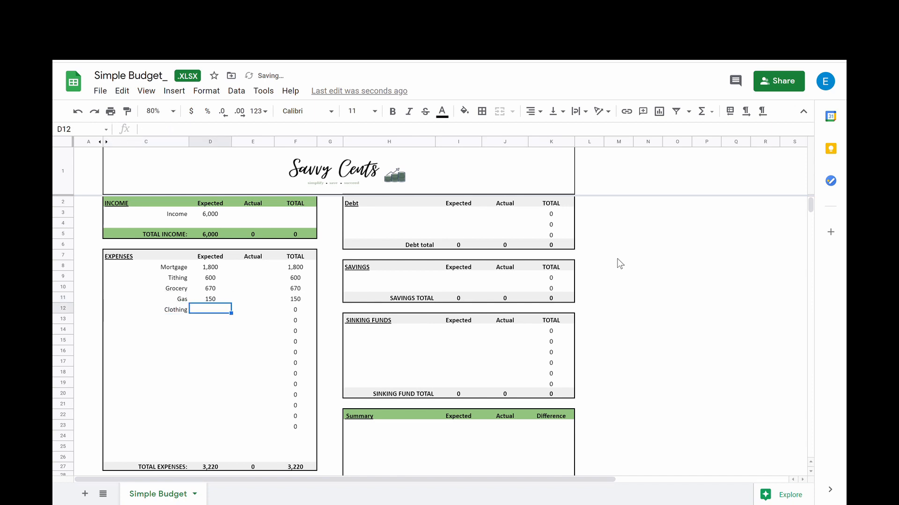
text(50)
key(Return)
text(Restaurants)
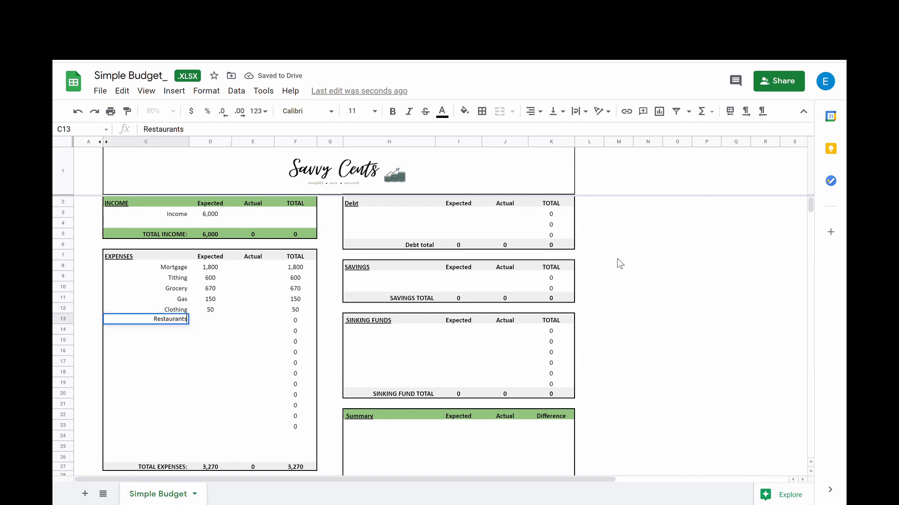
key(Tab)
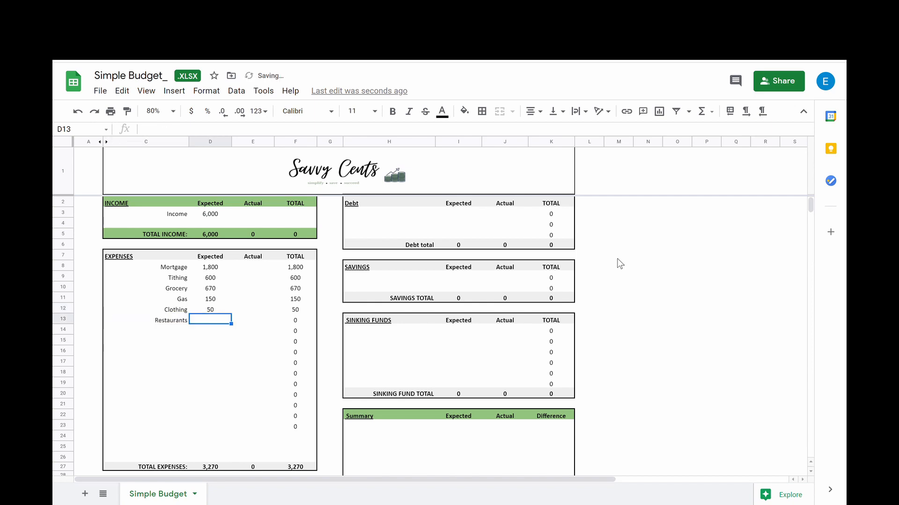
text(125)
key(Return)
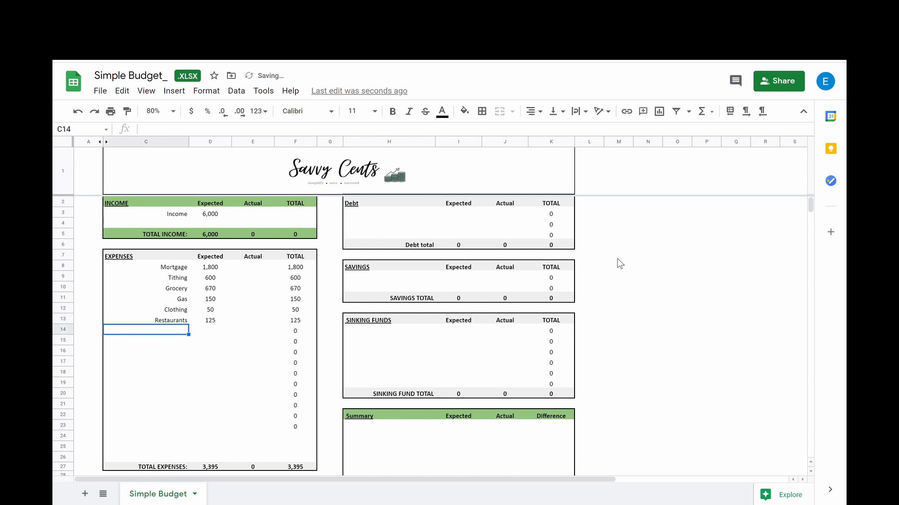
- Add Household with an expected 200 and Misc with an expected 275 to the expenses
text(Household)
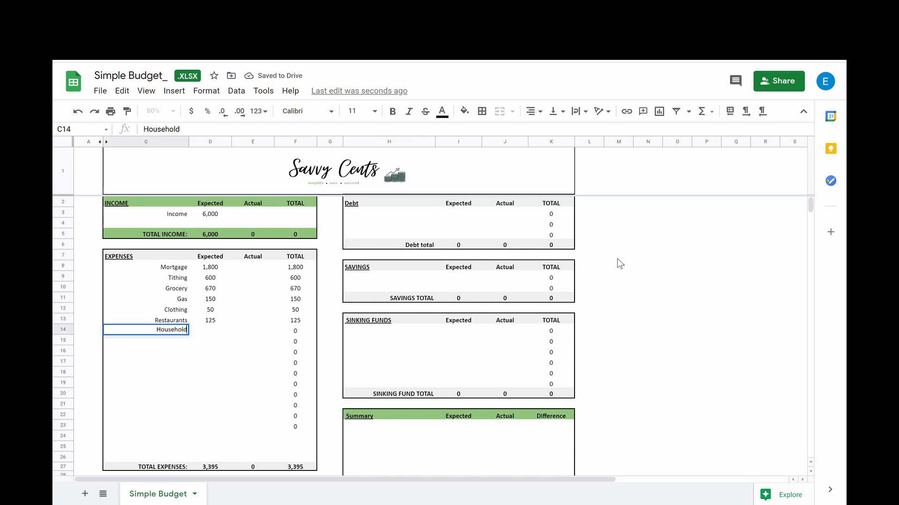
key(Tab)
text(200)
key(Return)
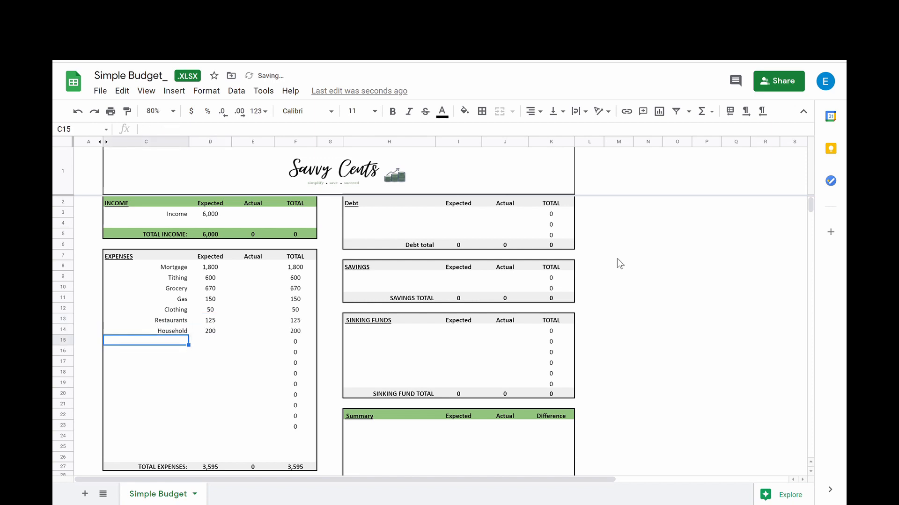
text(Misc)
key(Tab)
text(275)
key(Return)
- Add Cellphone with an expected 50 and Internet with an expected 45 to the expenses
text(Cellphone)
key(Tab)
text(50)
key(Return)
text(Internet)
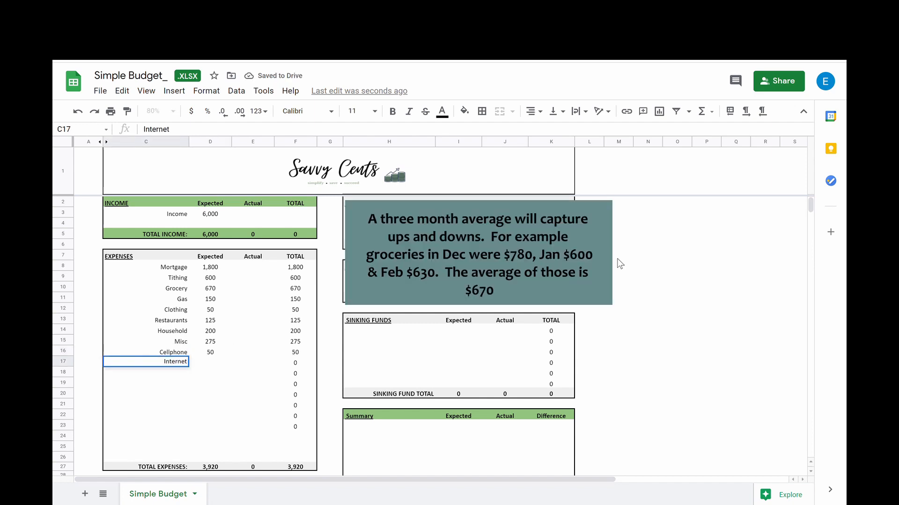
key(Tab)
text(45)
key(Return)
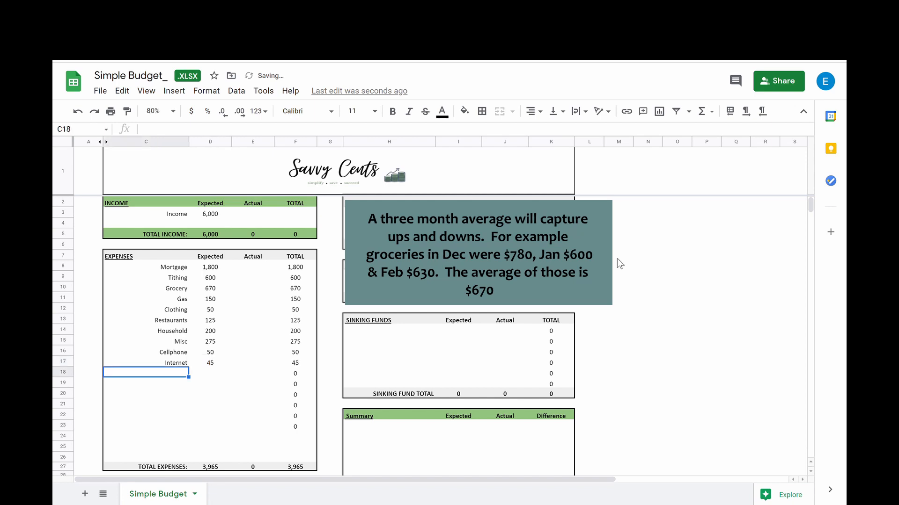
- Add the Netflix and Audible subscriptions to the expenses, each with an expected amount of 15
text(Netflix)
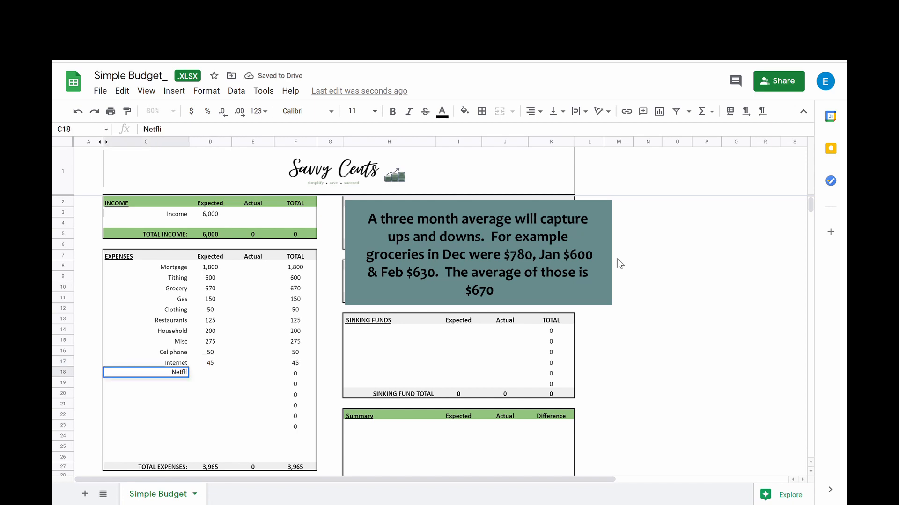
key(Tab)
text(15)
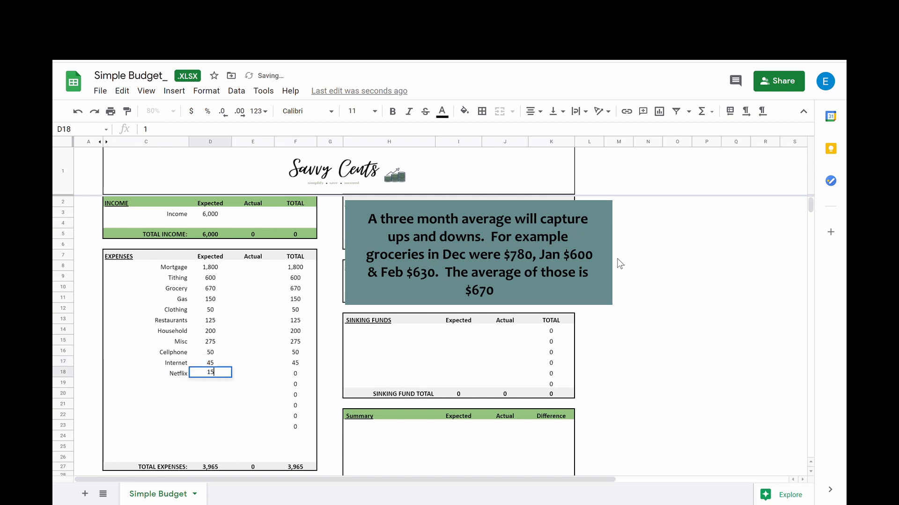
key(Return)
text(Audible)
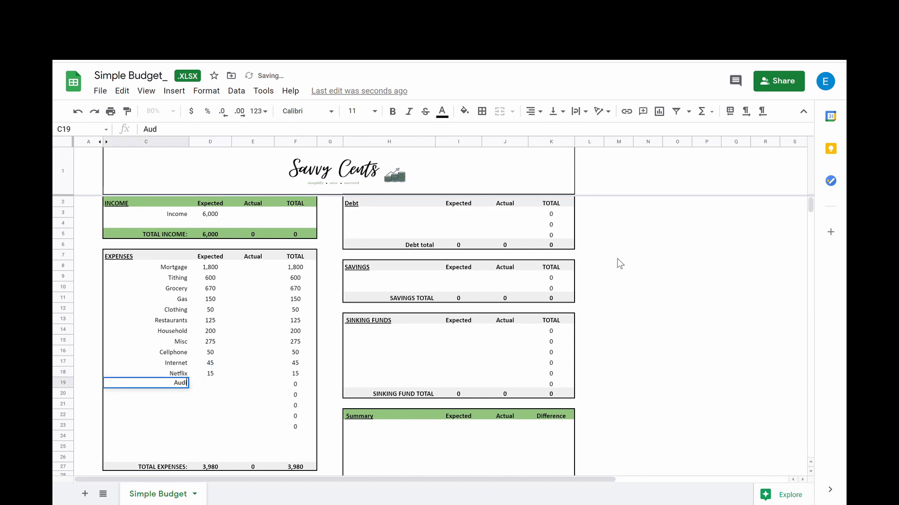
key(Tab)
text(15)
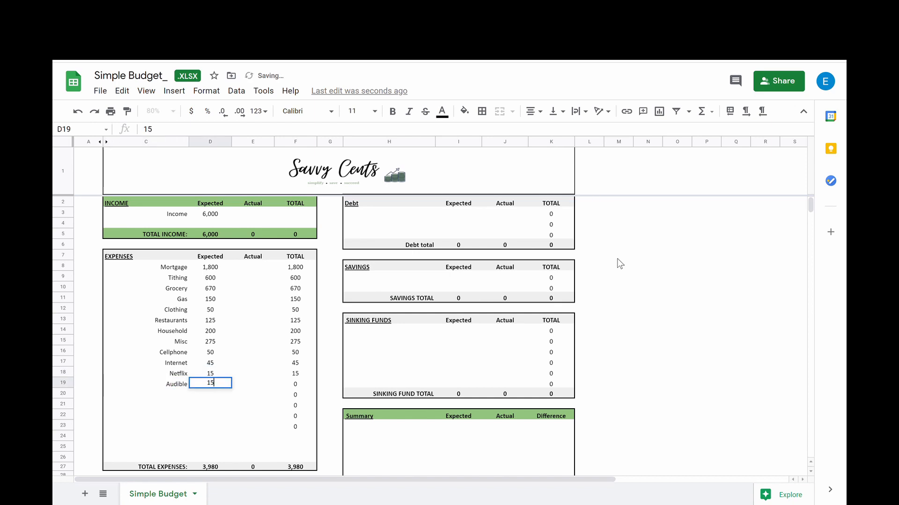
key(Return)
- Add Gifts Given with an expected 125 and Entertainment with an expected 100 to the expenses
text(Gifts)
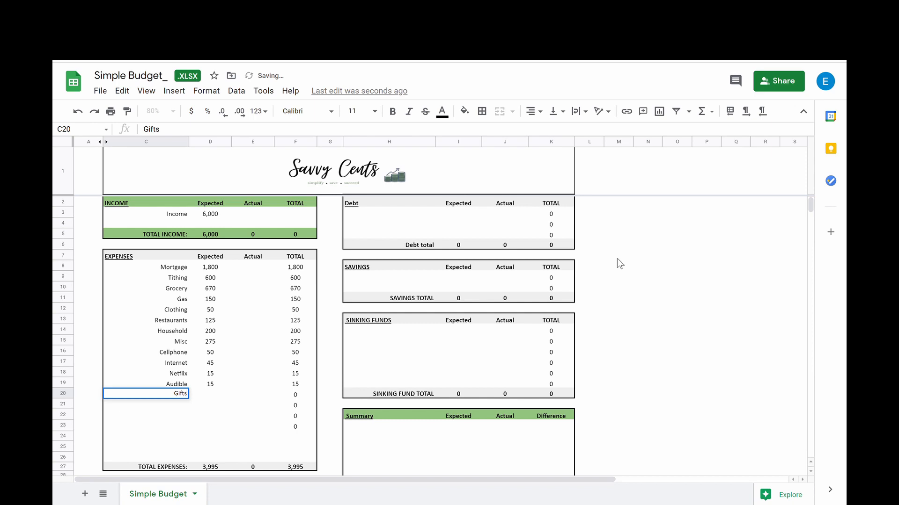
text( Given)
key(Tab)
text(125)
key(Return)
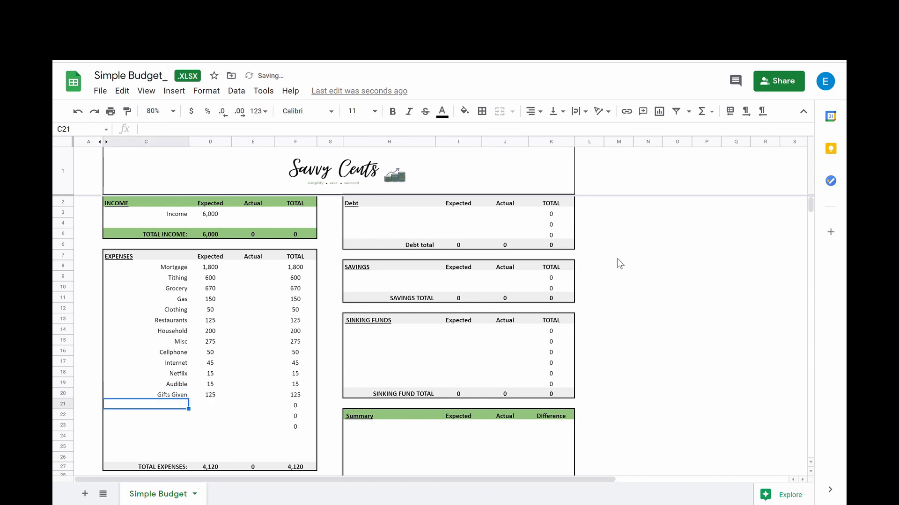
text(Enterta)
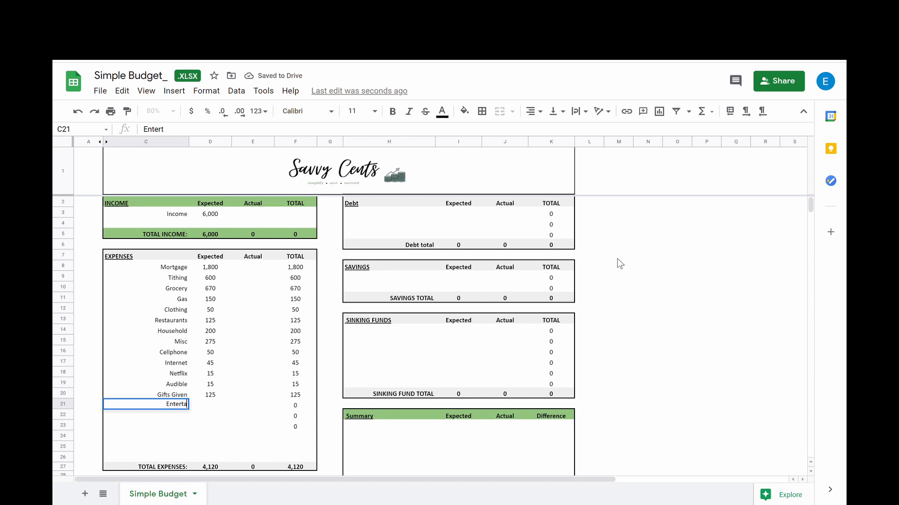
text(inment)
key(Tab)
text(100)
key(Return)
- Add Cash and Gardner rows to the expenses, each with an expected amount of 100
text(Cash)
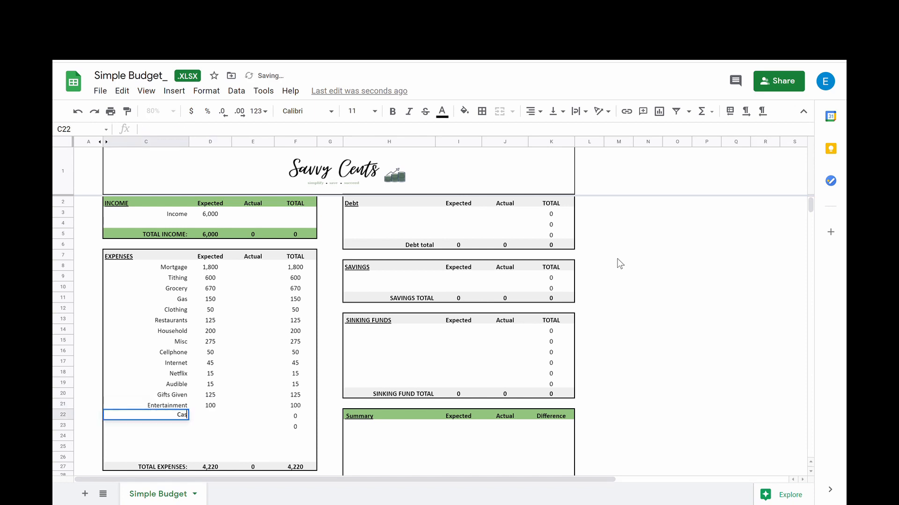
key(Tab)
text(100)
key(Return)
text(Gardner)
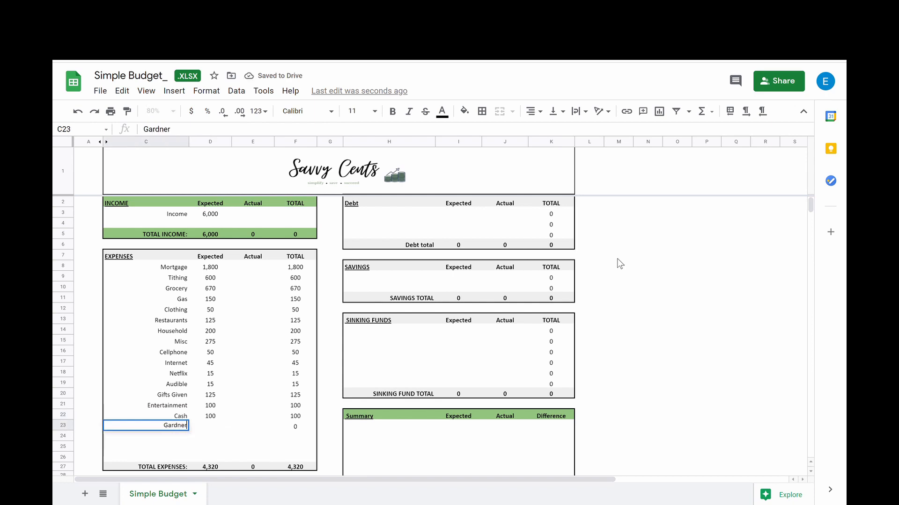
key(Tab)
text(100)
key(Return)
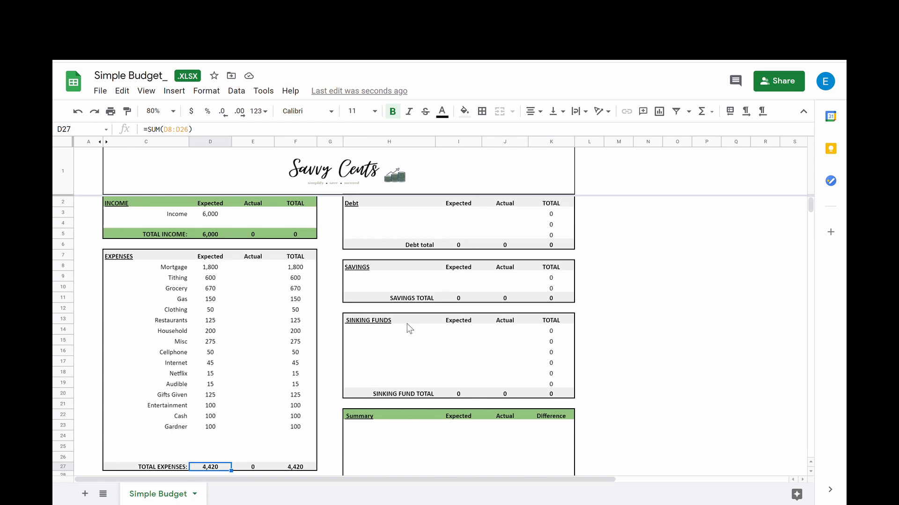
- List Amex Card with an expected 65 and Chase Card with an expected 150 in the Debt section
click(421, 220)
text(Amex Card)
key(Tab)
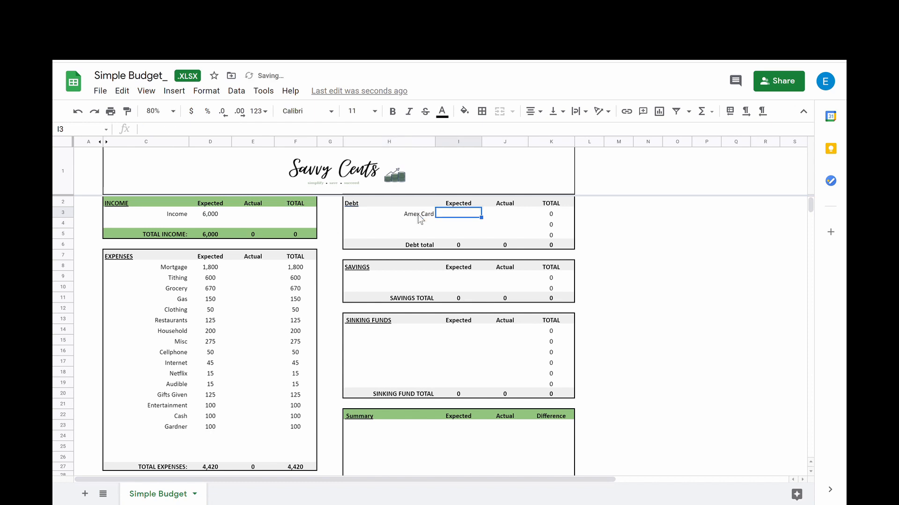
text(65)
key(Return)
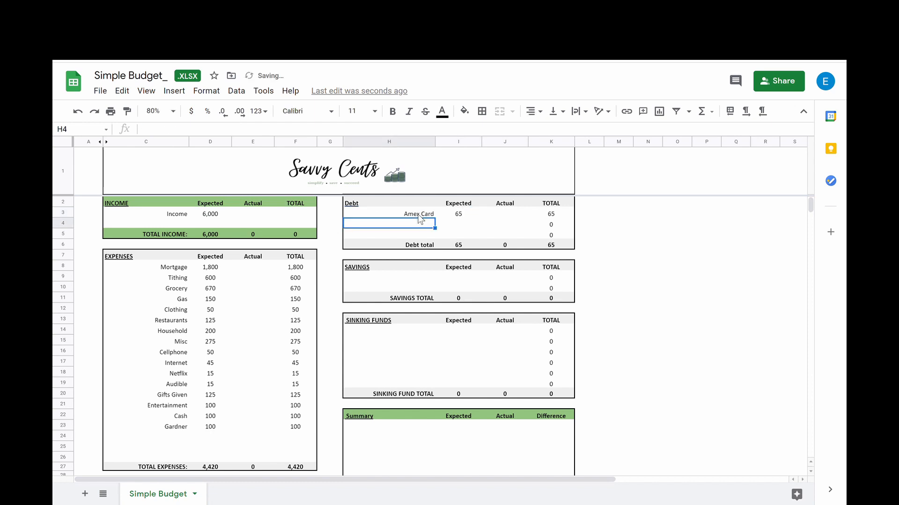
text(Chase Card)
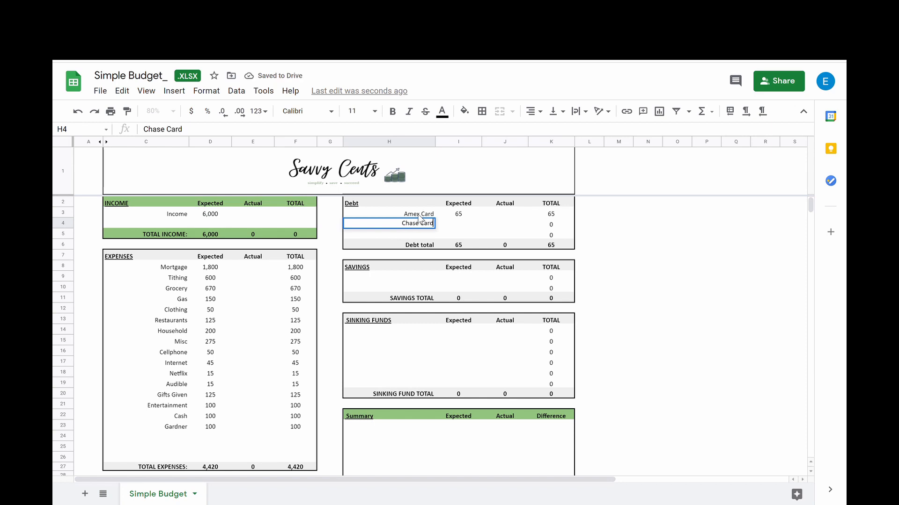
key(Tab)
text(150)
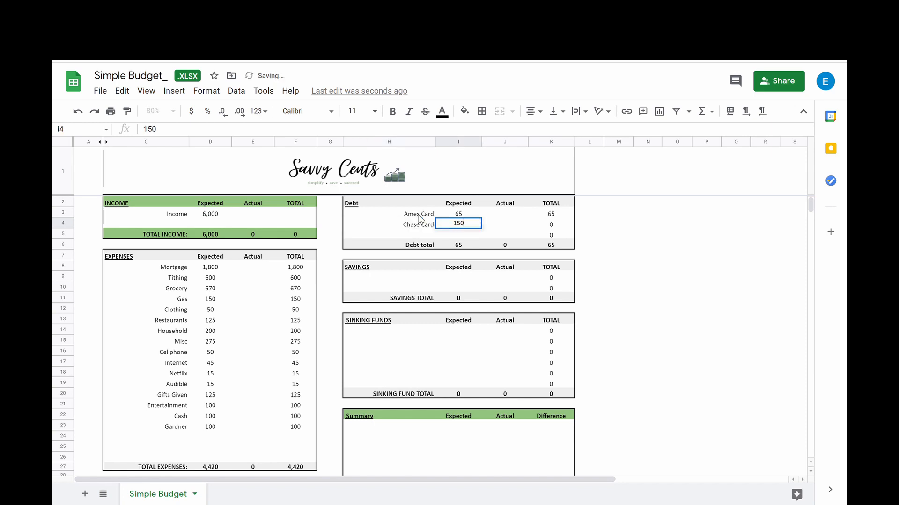
key(Return)
- Add Car Loan with an expected 350 to the Debt section and select the expected debt total
text(Car Loan)
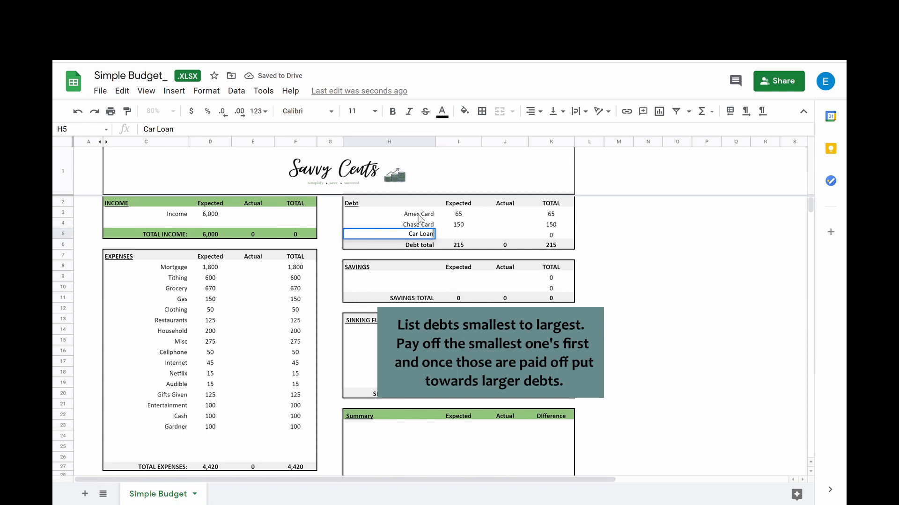
key(Tab)
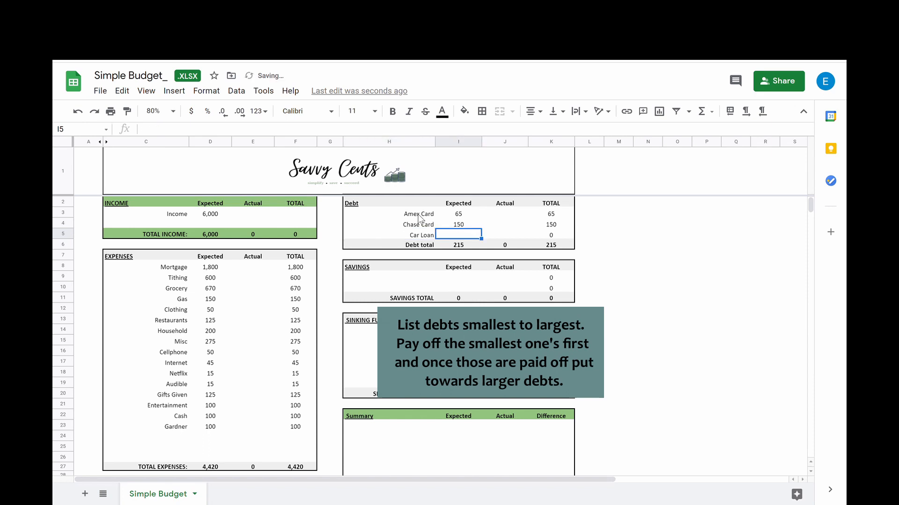
text(350)
key(Return)
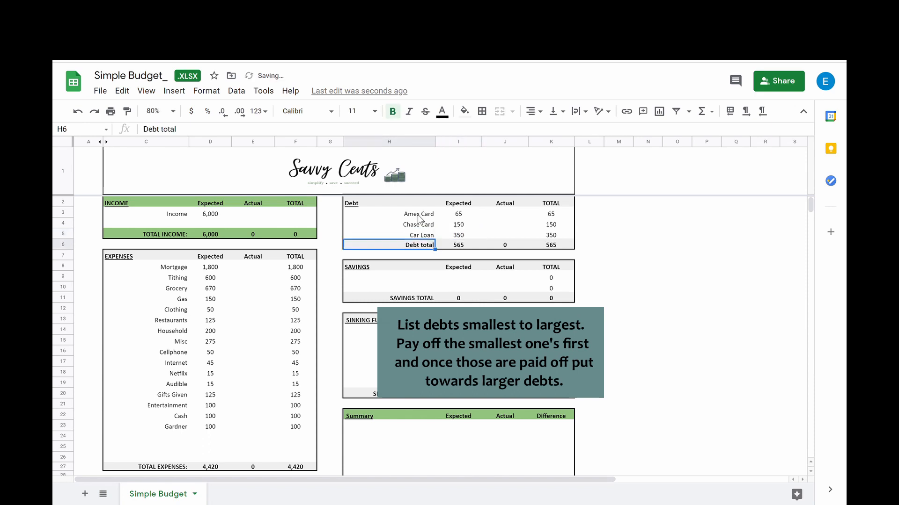
click(446, 245)
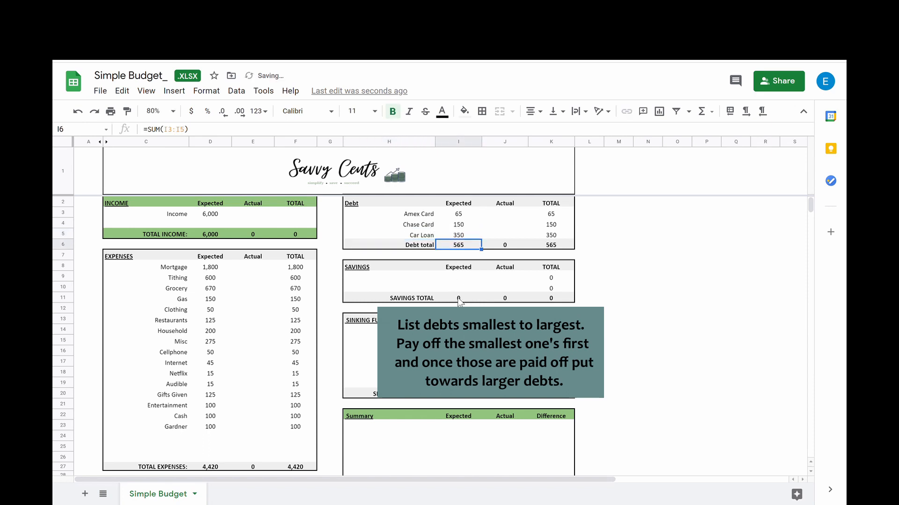
- List College with an expected 300 and Extra Savings with an expected 75 in the Savings section
click(418, 281)
text(College)
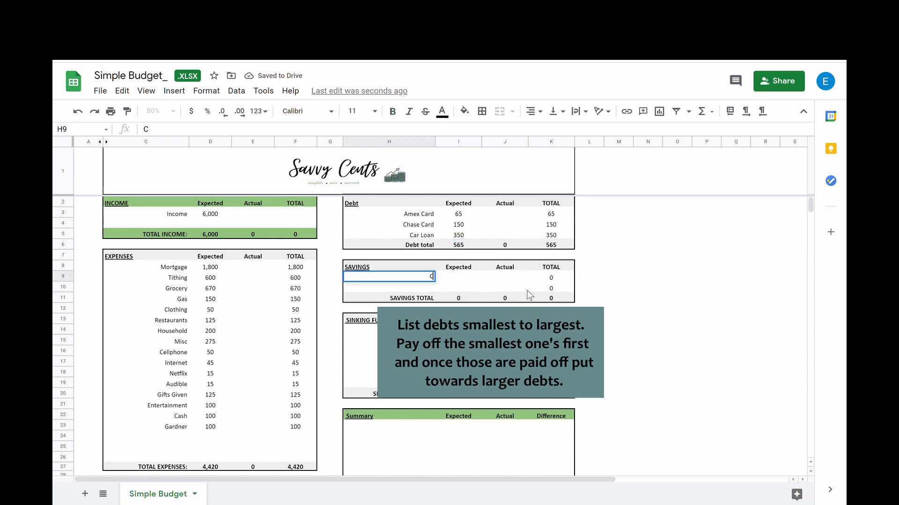
key(Return)
text(Extra Savings)
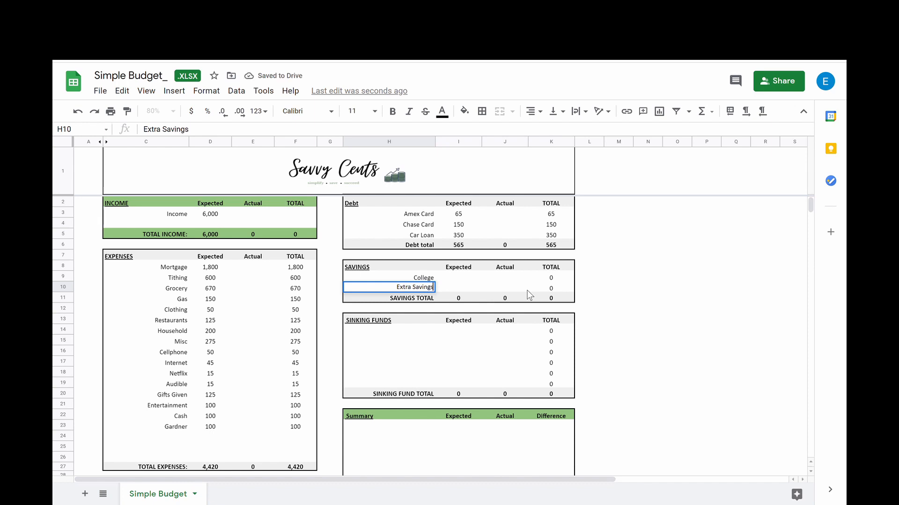
key(Tab)
click(476, 279)
text(300)
key(Return)
text(75)
key(Return)
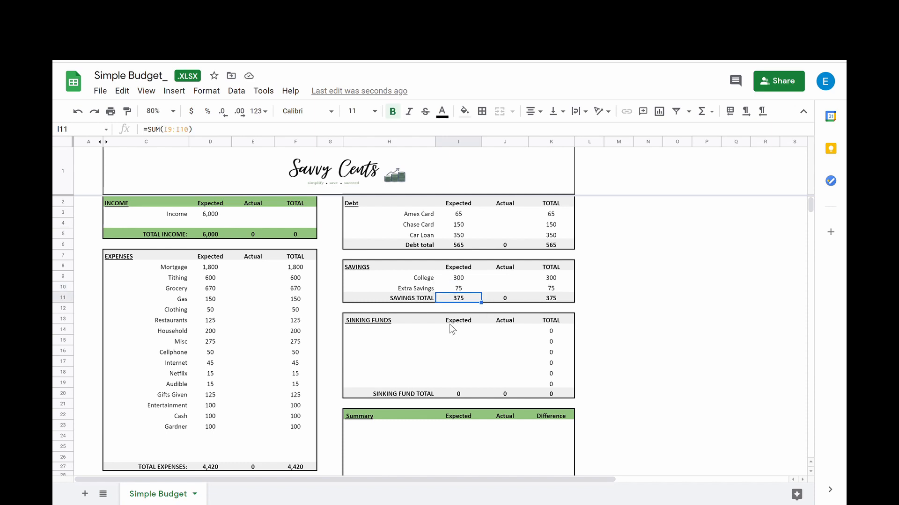
- Add Christmas with an expected 45 and Birthdays with an expected 35 to the Sinking Funds section
click(384, 334)
text(Christmas)
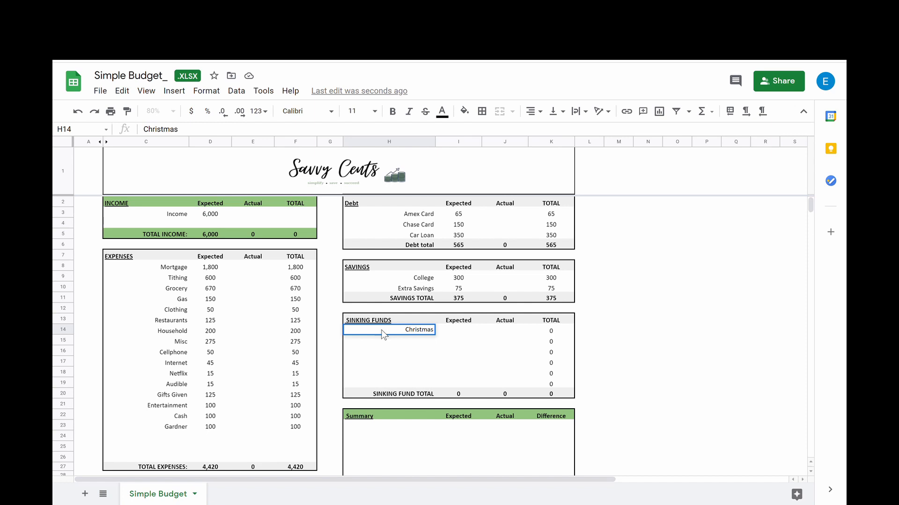
key(Tab)
text(45)
key(Return)
text(Birthdays)
key(Tab)
text(35)
key(Return)
- Add Car/property Insurance with an expected 75 to the Sinking Funds section
text(Car/prop)
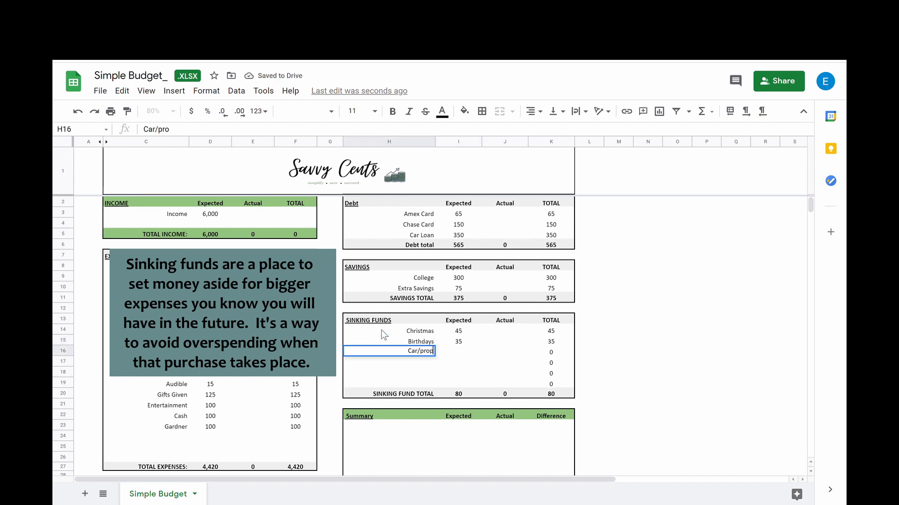
text(erty Insrua)
key(BackSpace)
key(BackSpace)
key(BackSpace)
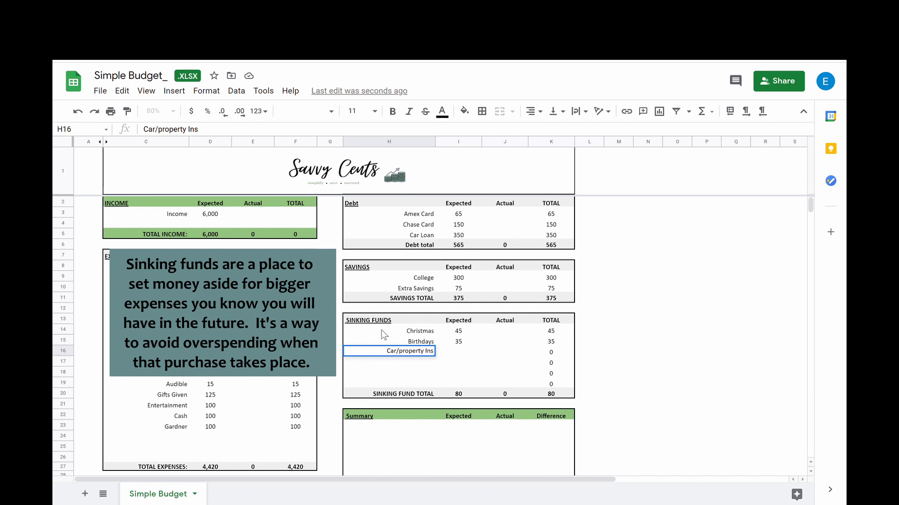
text(urance)
key(Tab)
text(75)
key(Return)
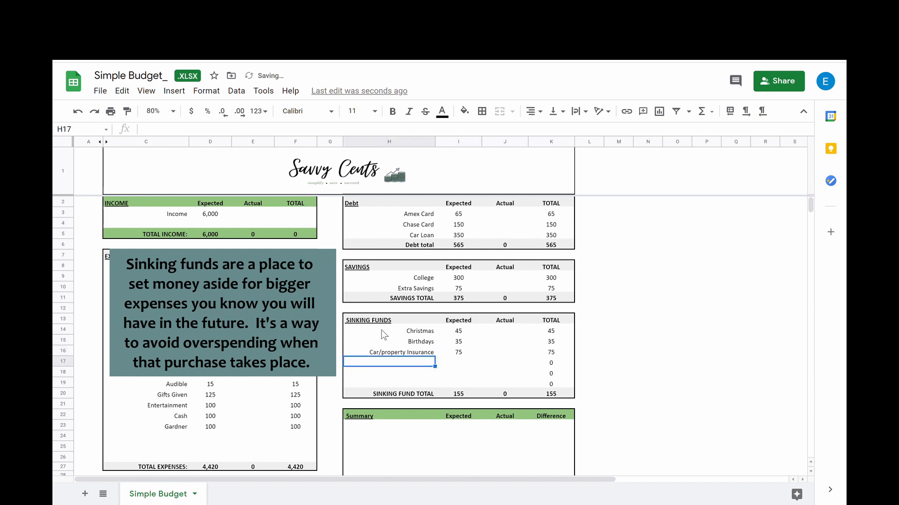
- Add Home Improvement with an expected 250 and Car Registration with an expected 5 to the sinking funds
text(Home Improvement)
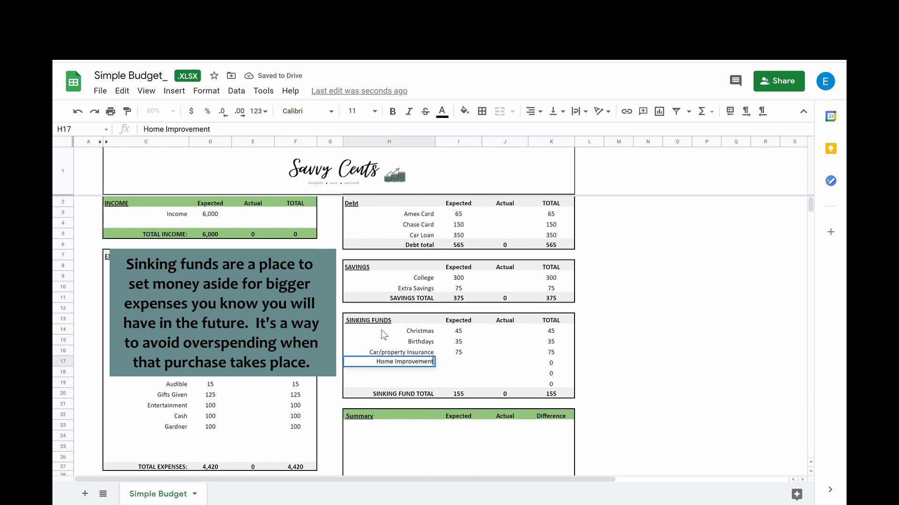
key(Tab)
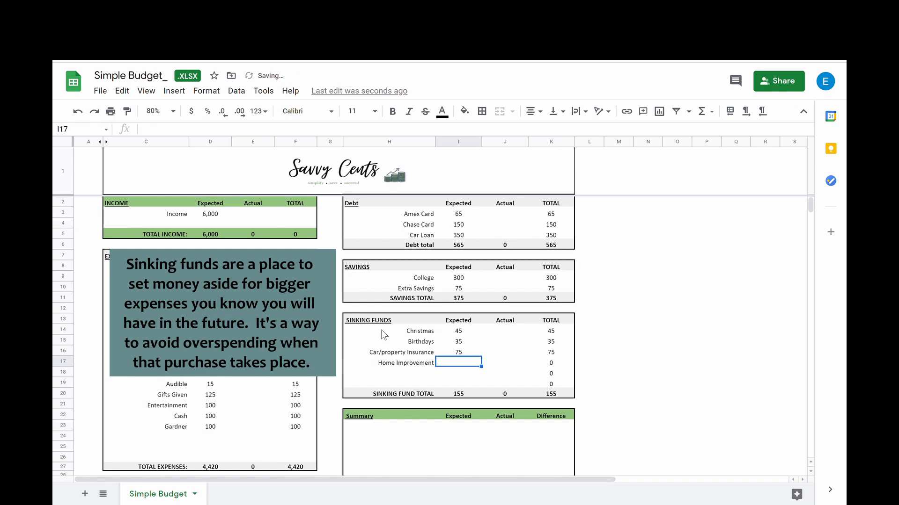
text(250)
key(Return)
text(Car Registration)
key(Tab)
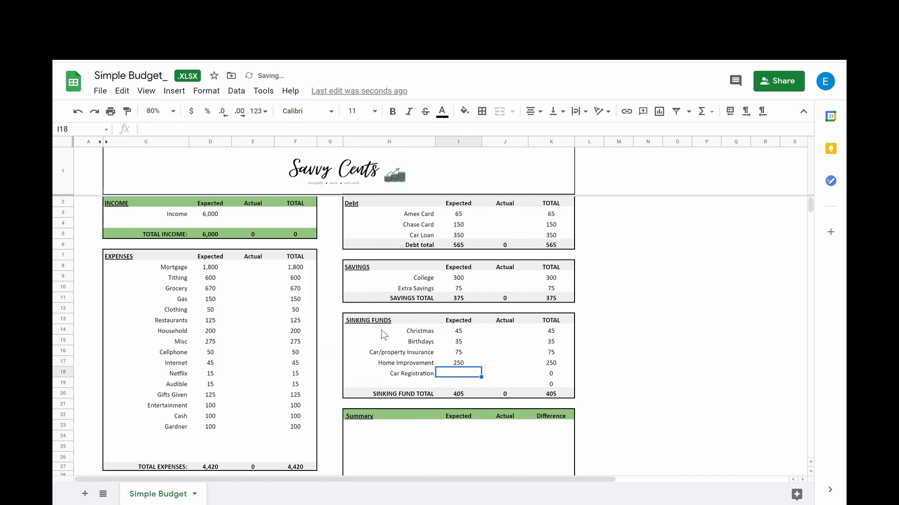
text(5)
key(Return)
- Add Vacation with an expected 230 to the Sinking Funds section and select the expected sinking fund total
text(Vacataion)
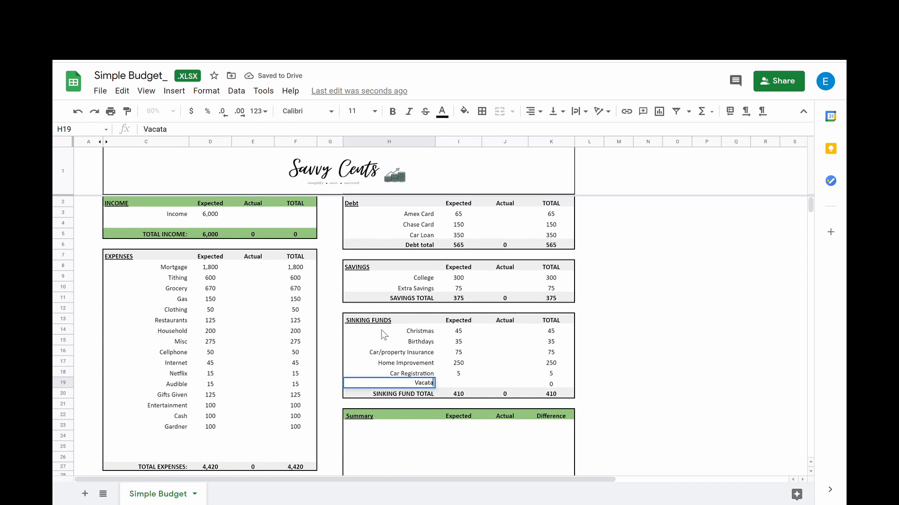
key(BackSpace)
key(BackSpace)
key(BackSpace)
key(BackSpace)
text(ion)
key(Tab)
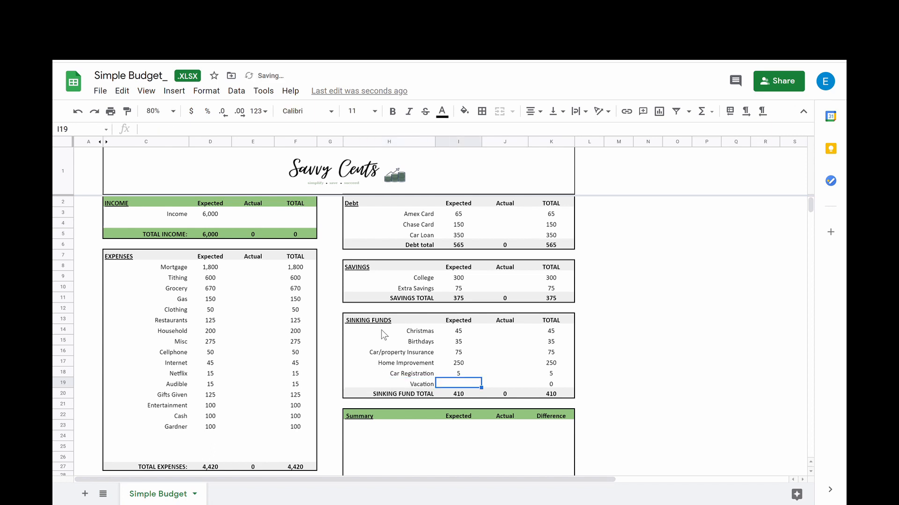
text(230)
key(Return)
scroll(380, 330, down, 2)
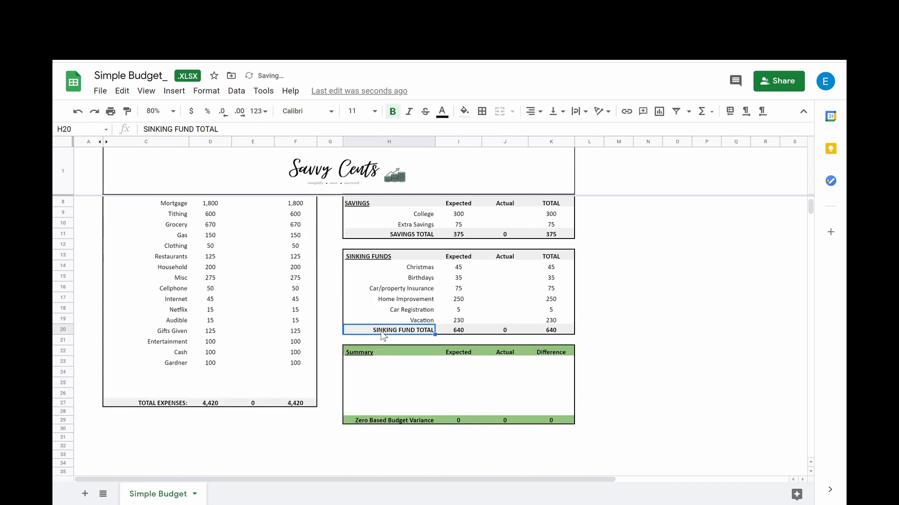
click(450, 331)
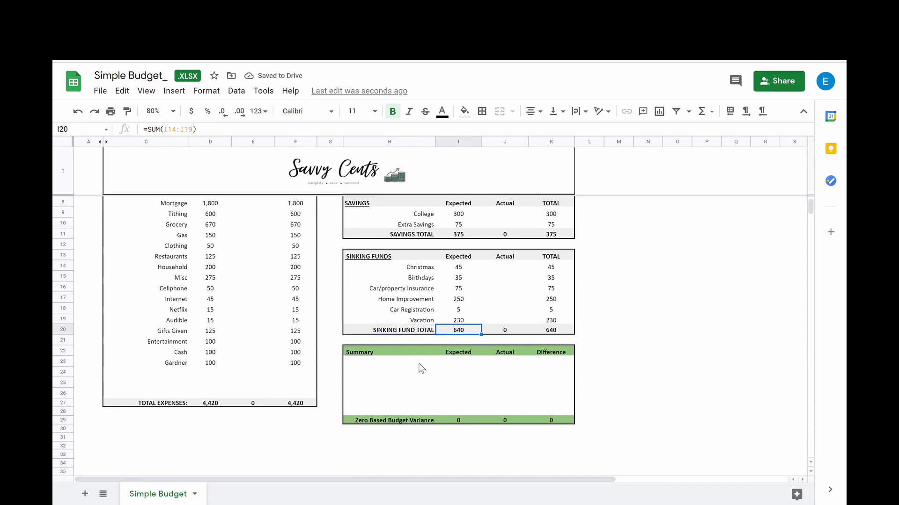
- Add a Total Income row at the start of the Summary section, with its expected amount linked to the Income section's expected total
click(397, 363)
scroll(730, 369, up, 2)
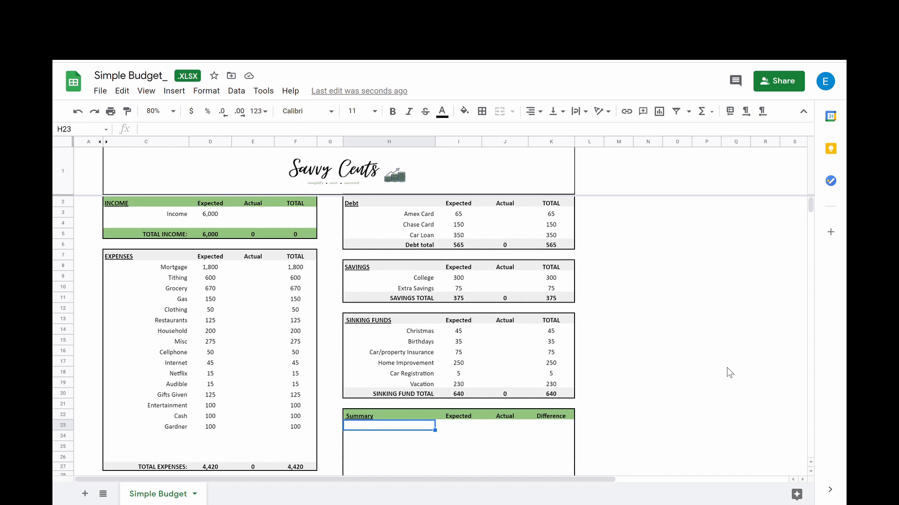
text(Total Income)
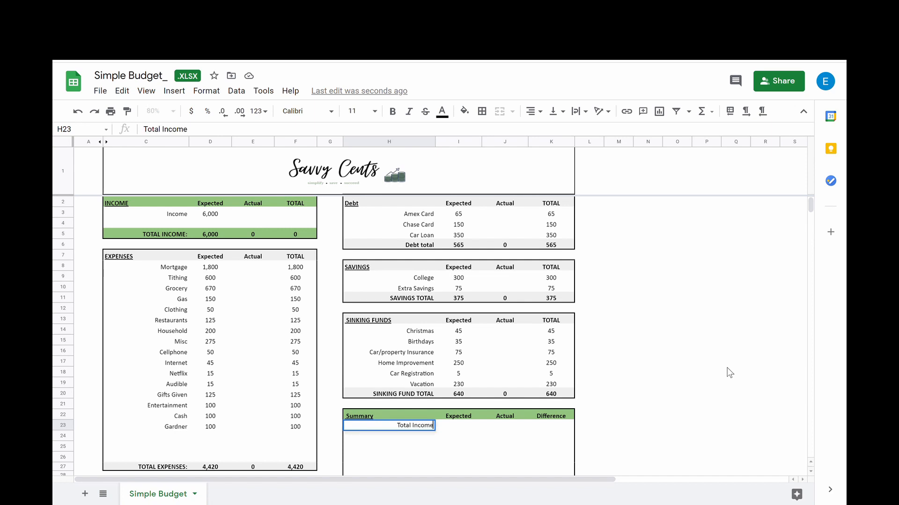
key(Tab)
text(=)
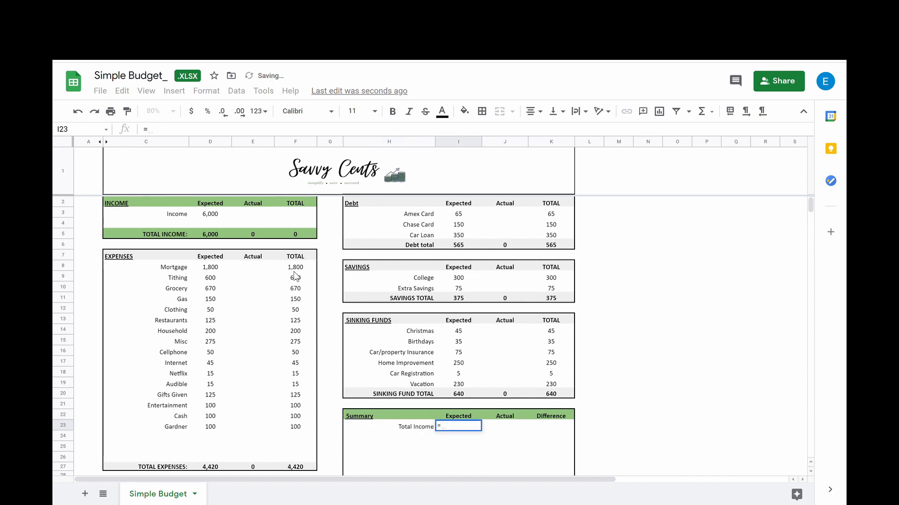
click(212, 234)
key(Return)
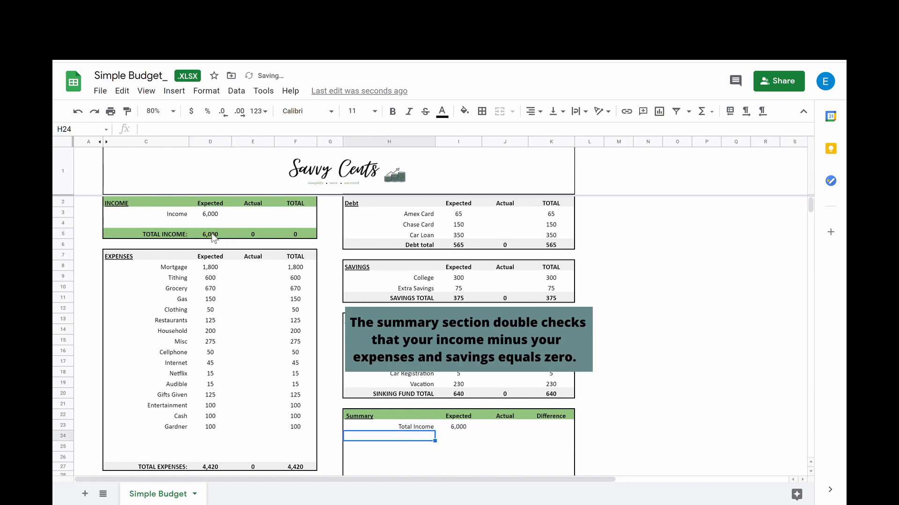
- Add a Total Expenses row to the Summary, with its expected amount linked to the Expenses section's expected total
text(Total Expenses)
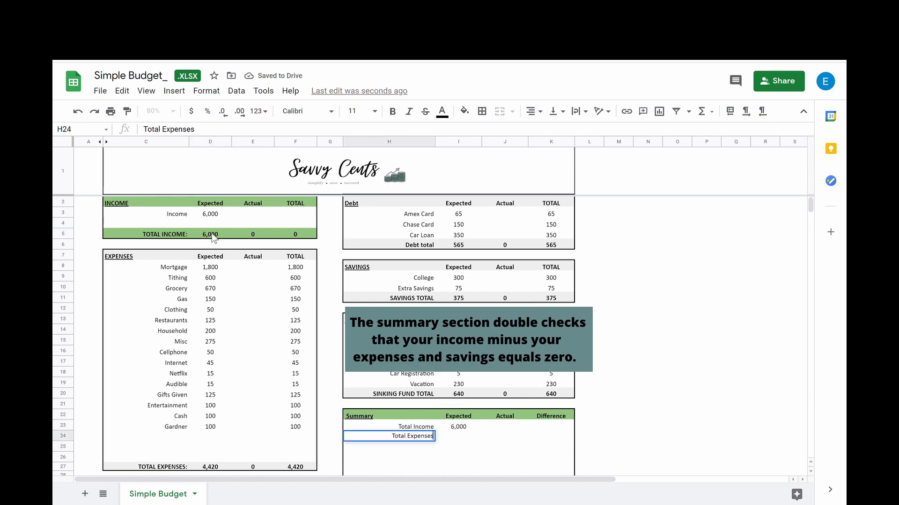
key(Tab)
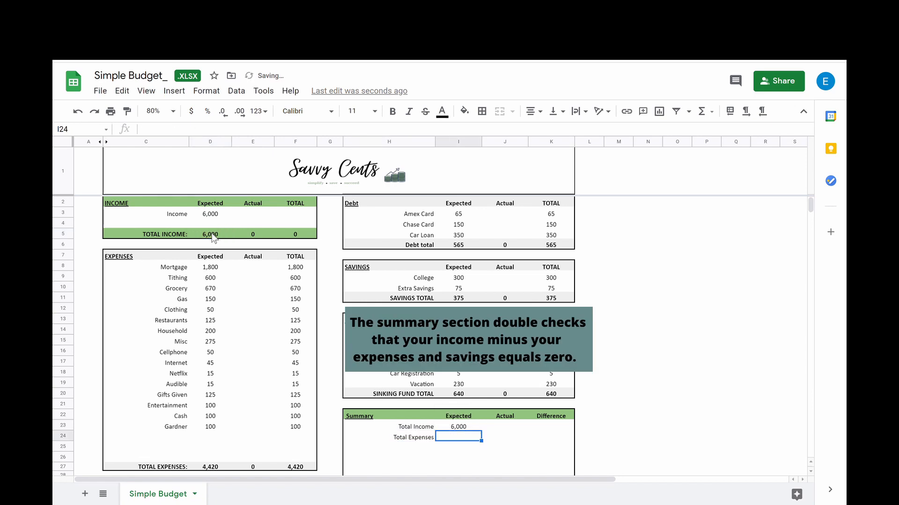
text(=)
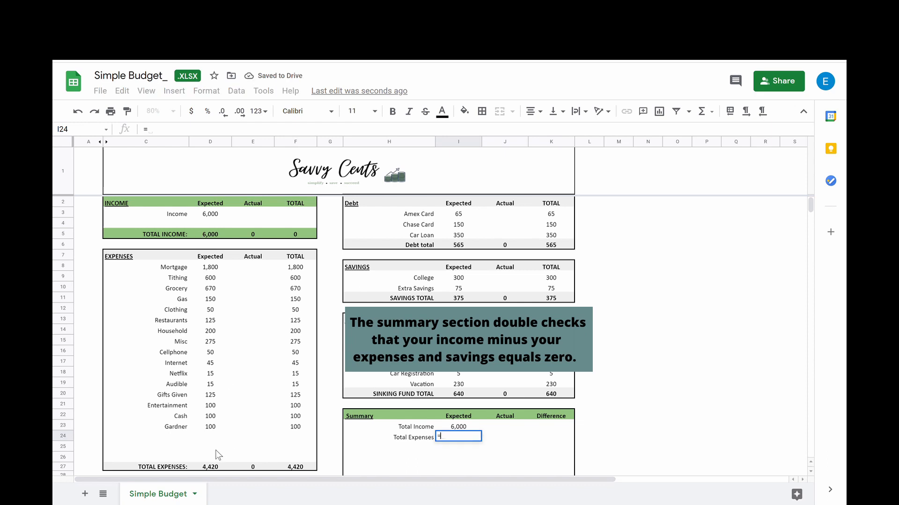
click(205, 467)
key(Return)
- Add a Total Debts row to the Summary, with its expected amount linked to the Debt section's expected total
text(Total Debts)
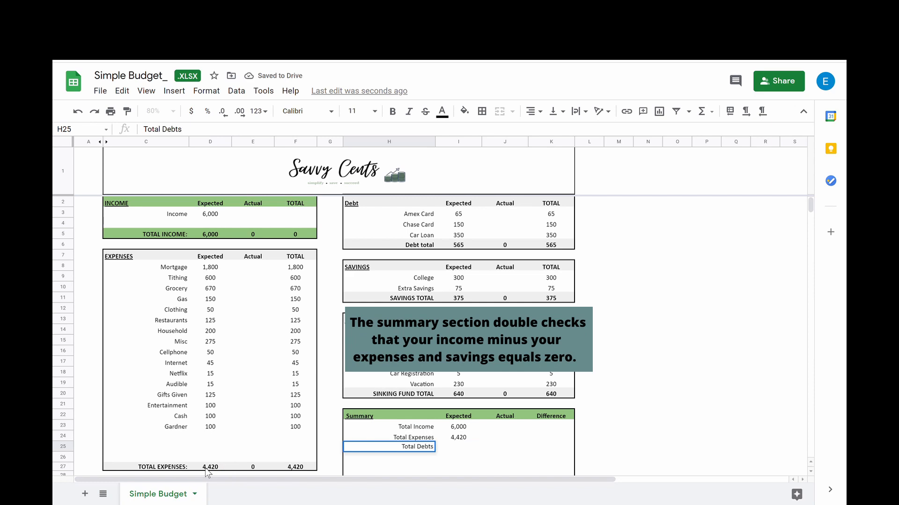
key(Tab)
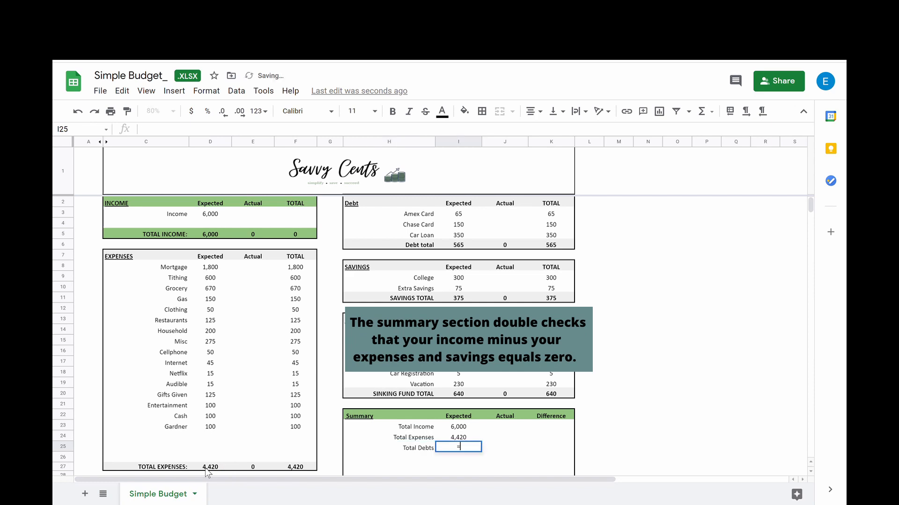
text(=)
click(455, 245)
key(Return)
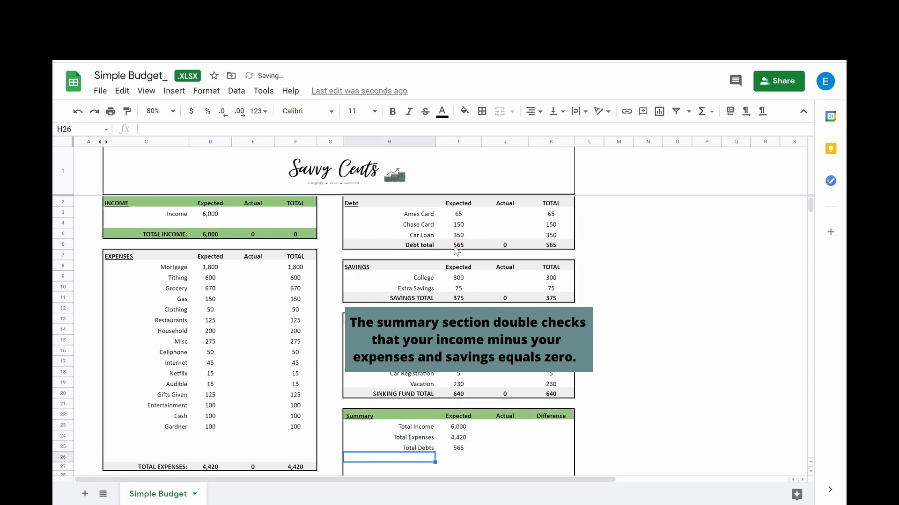
- Add a Total Savings row to the Summary, with its expected amount linked to the Savings section's expected total
text(Total Savings)
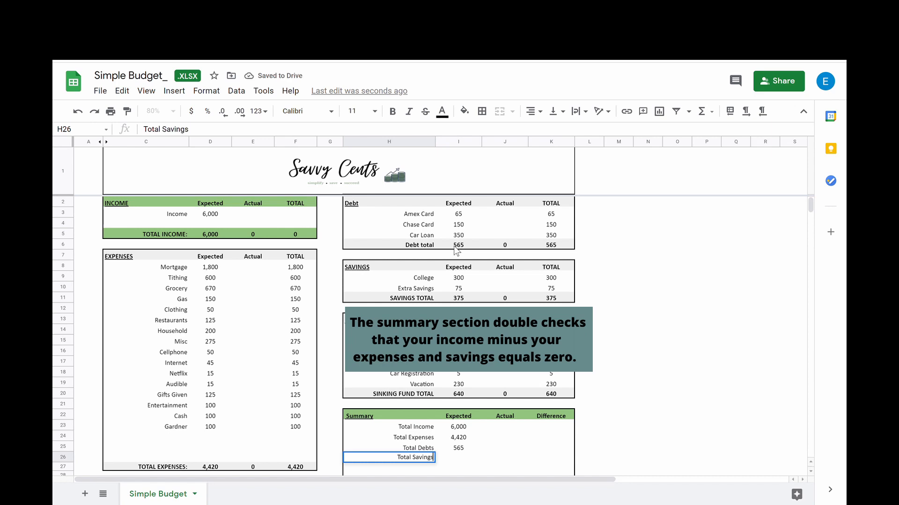
key(Tab)
text(=)
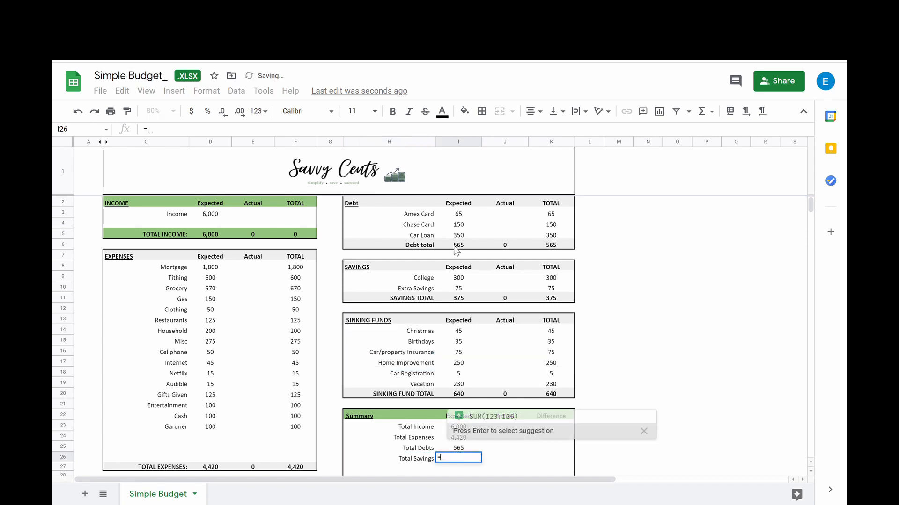
click(464, 301)
key(Return)
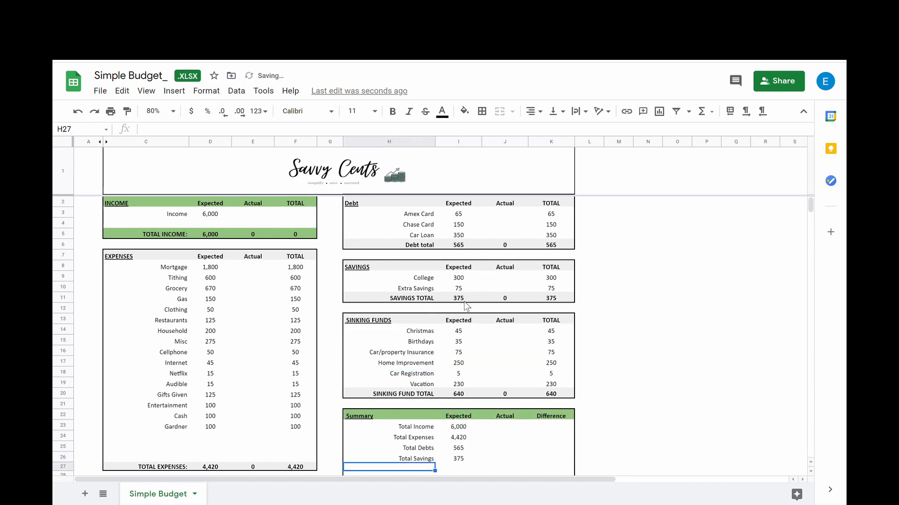
- Add a Total Sinking Funds row to the Summary, with its expected amount linked to the expected sinking fund total in I20
text(Total Si)
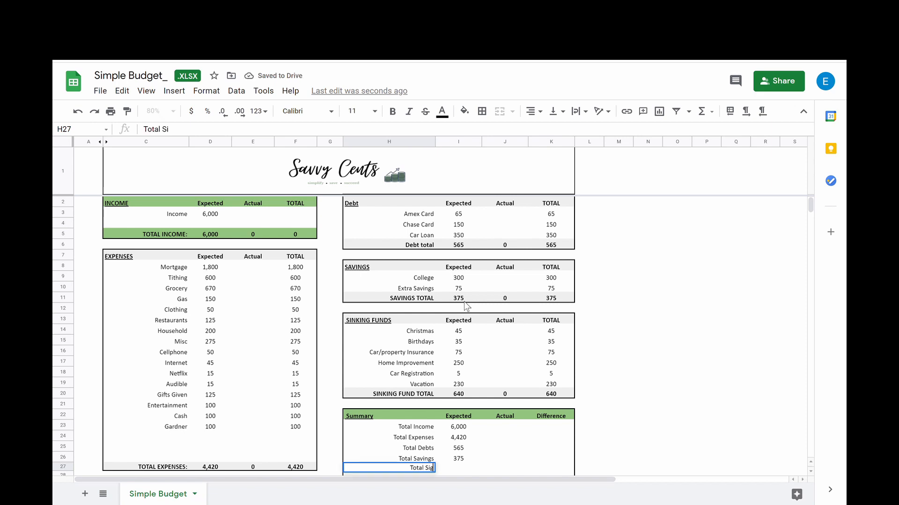
text(nking Funds)
key(Tab)
text(=)
click(459, 394)
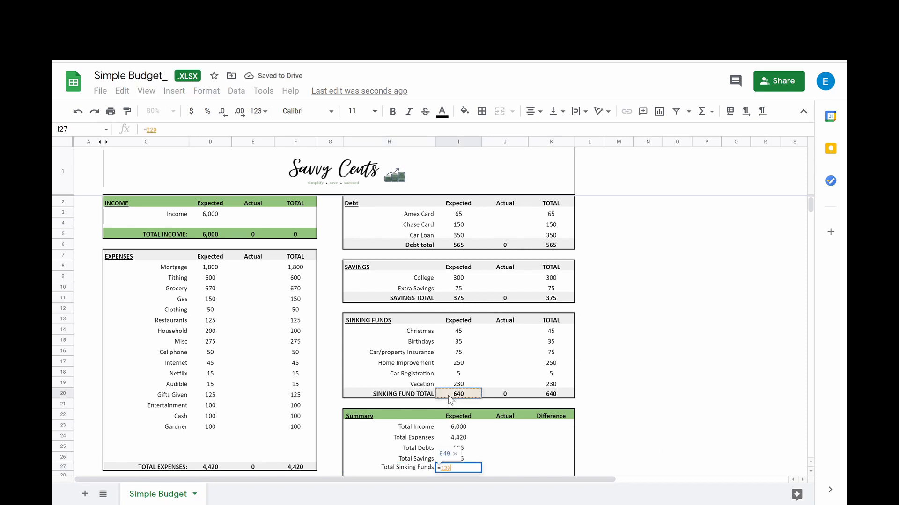
key(Return)
- Enter =I23-I24-I25-I26-I27 as the expected Zero Based Budget Variance and reselect that cell to check the formula
scroll(454, 421, down, 2)
click(454, 411)
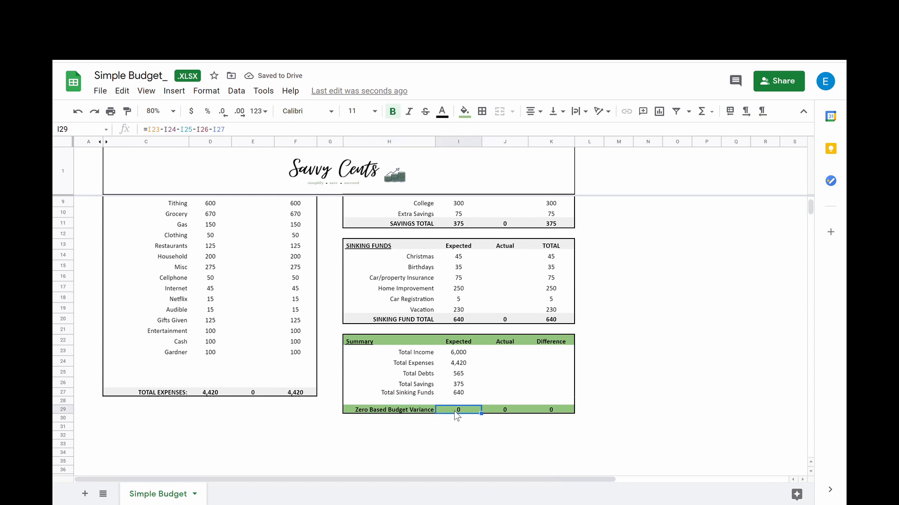
text(=)
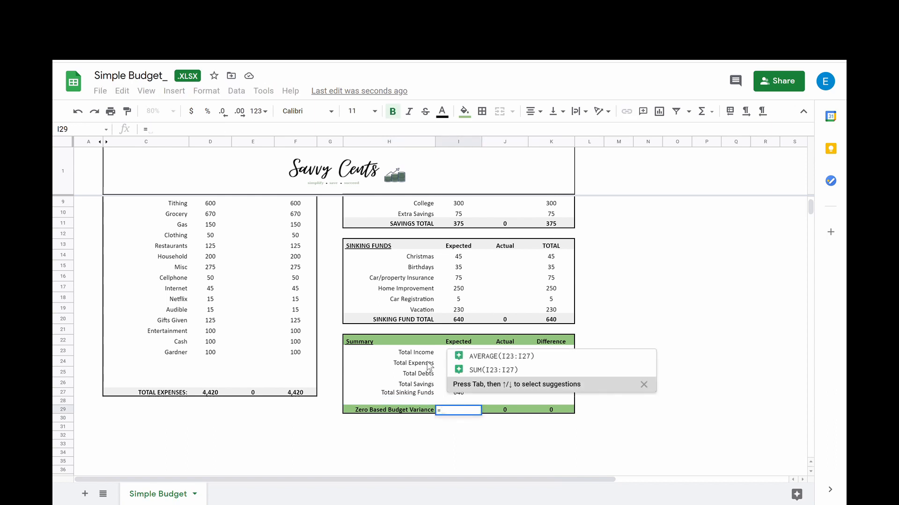
click(442, 354)
text(-)
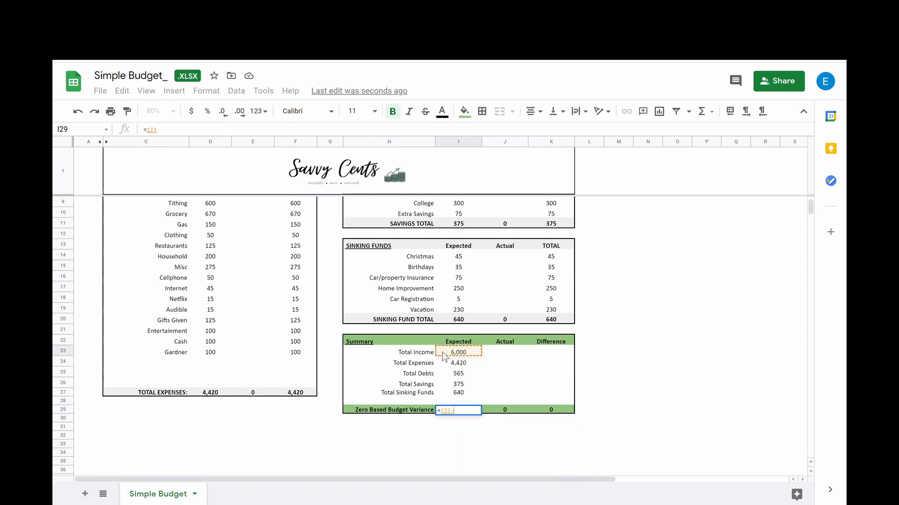
click(444, 362)
text(-)
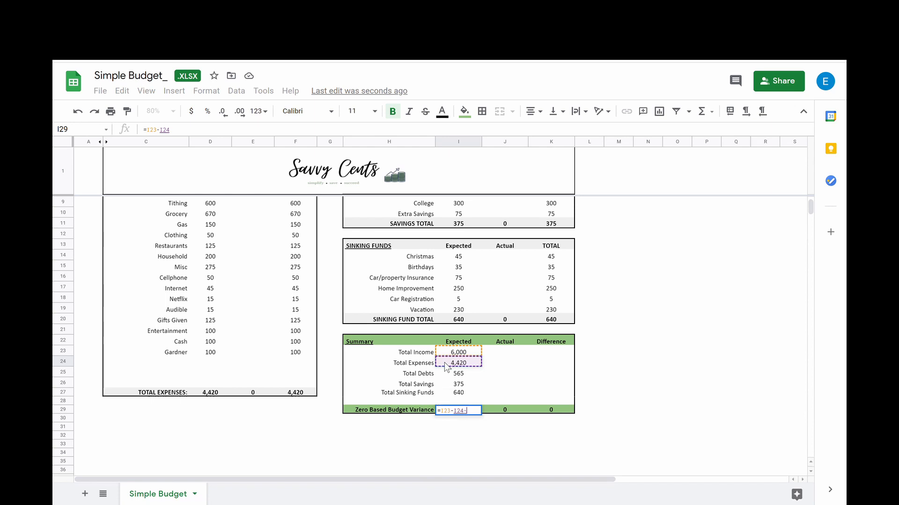
click(444, 373)
click(445, 385)
text(-)
click(444, 393)
key(Return)
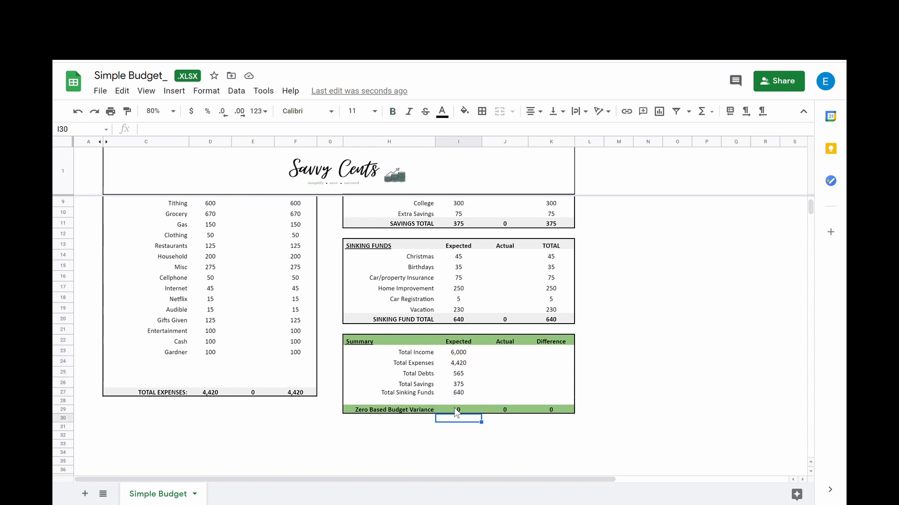
click(457, 411)
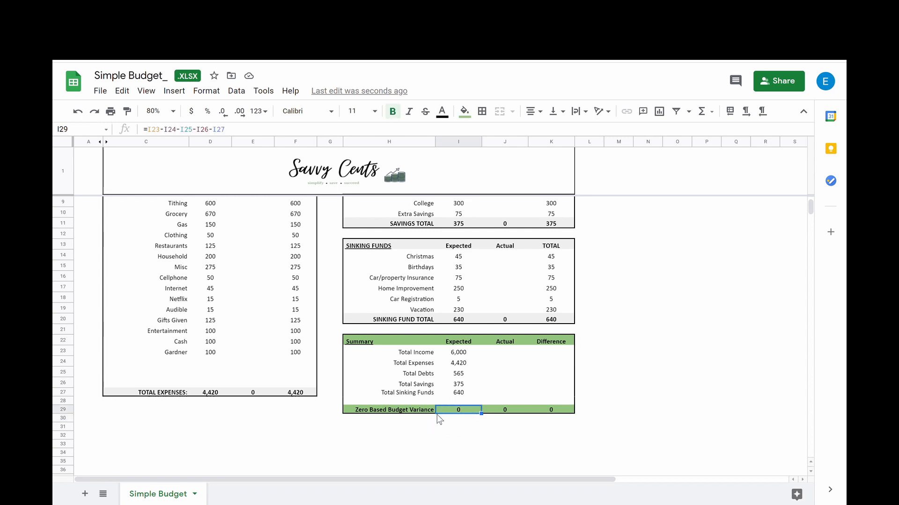
- Highlight the Extra Savings row H10:K10 in the Savings section with a yellow fill
scroll(506, 395, up, 3)
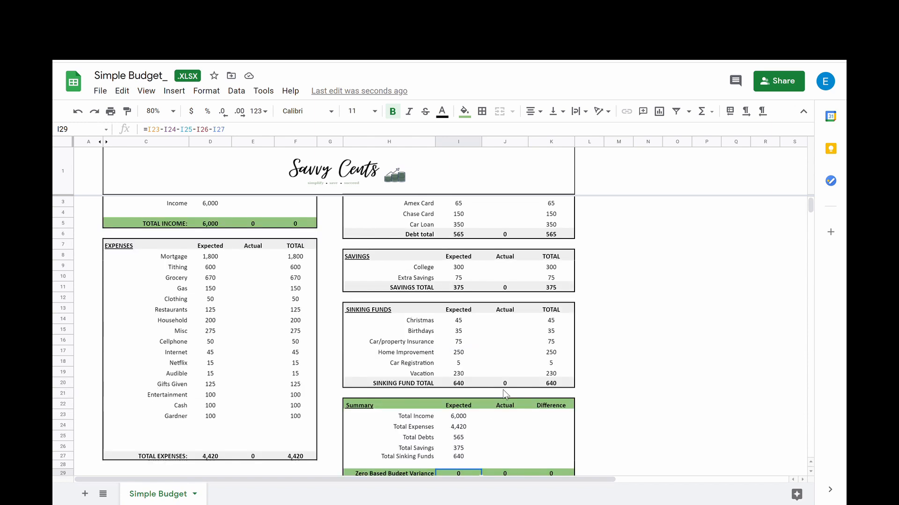
drag(399, 290, 552, 290)
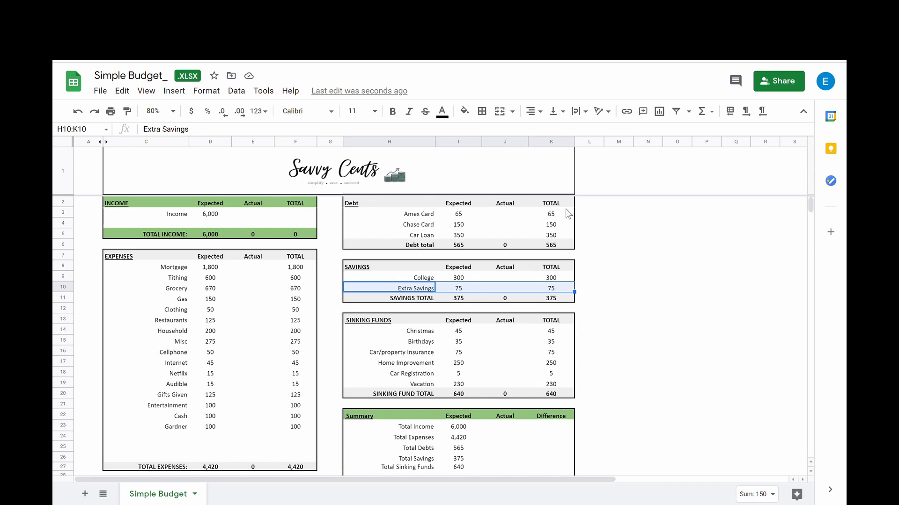
click(464, 111)
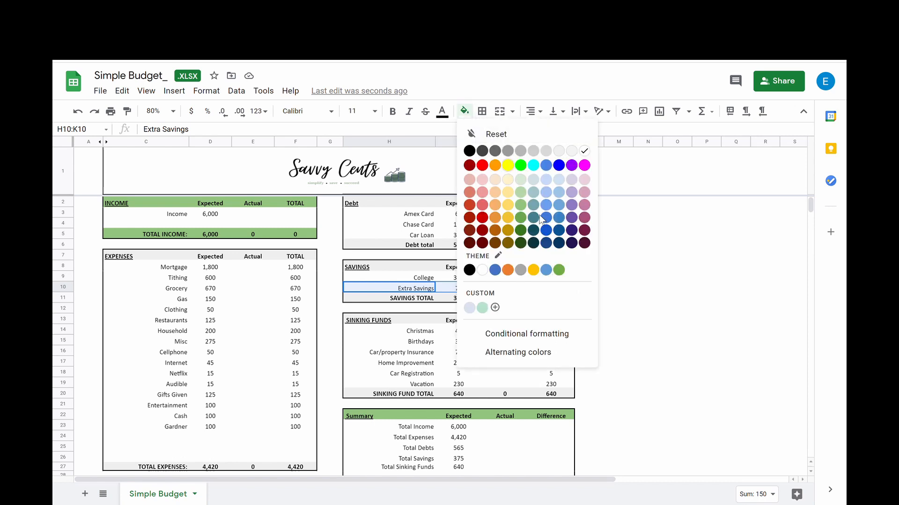
click(508, 165)
click(656, 280)
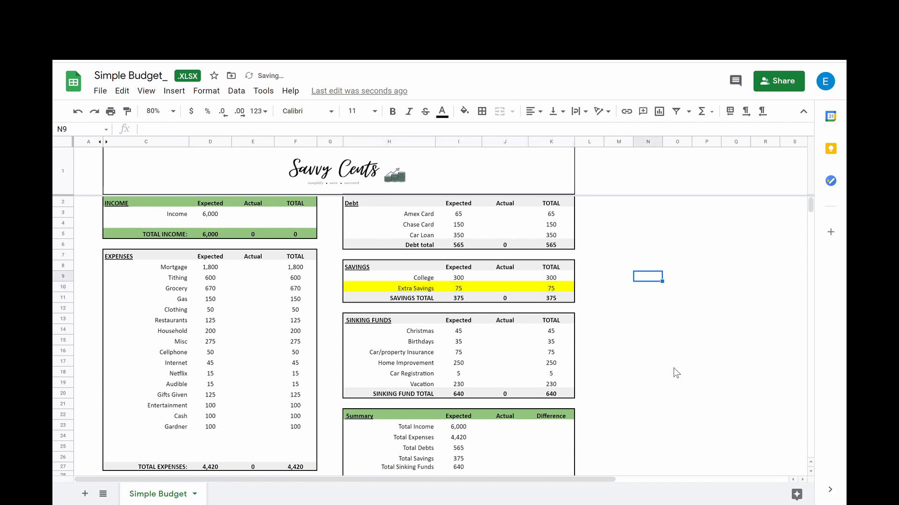
- Test the zero-based budget variance by setting the expected Extra Savings amount to 100, followed by 50
scroll(675, 372, down, 2)
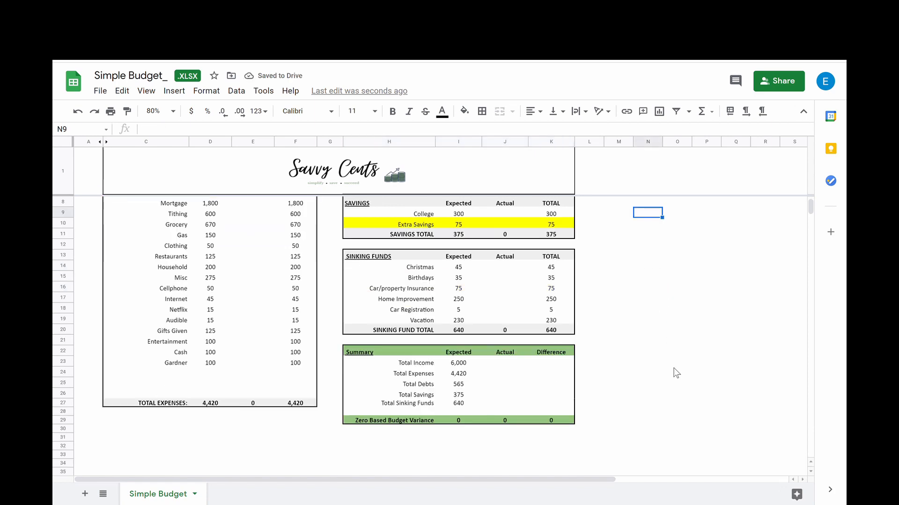
click(466, 226)
text(100)
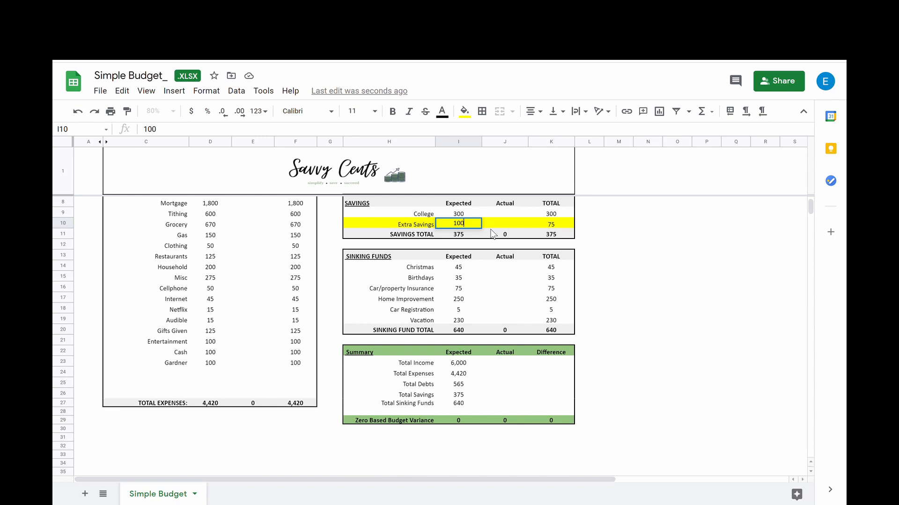
key(Return)
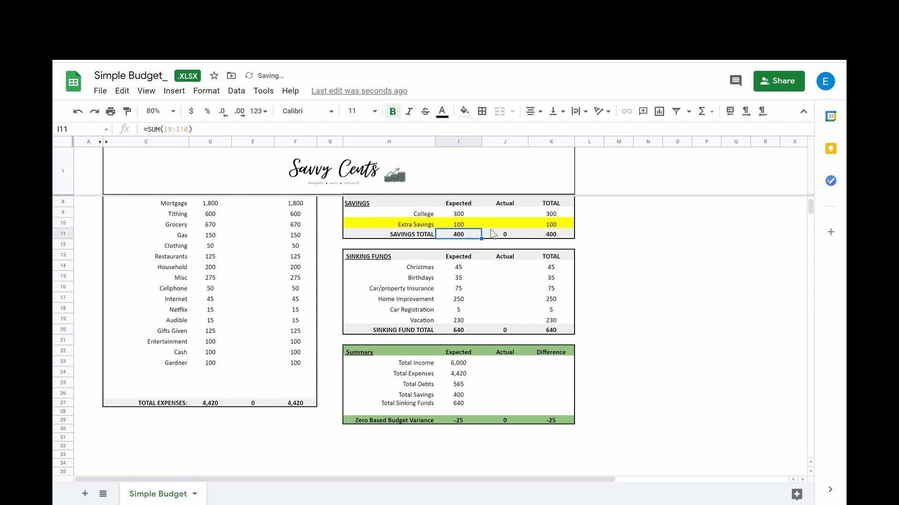
click(464, 228)
text(50)
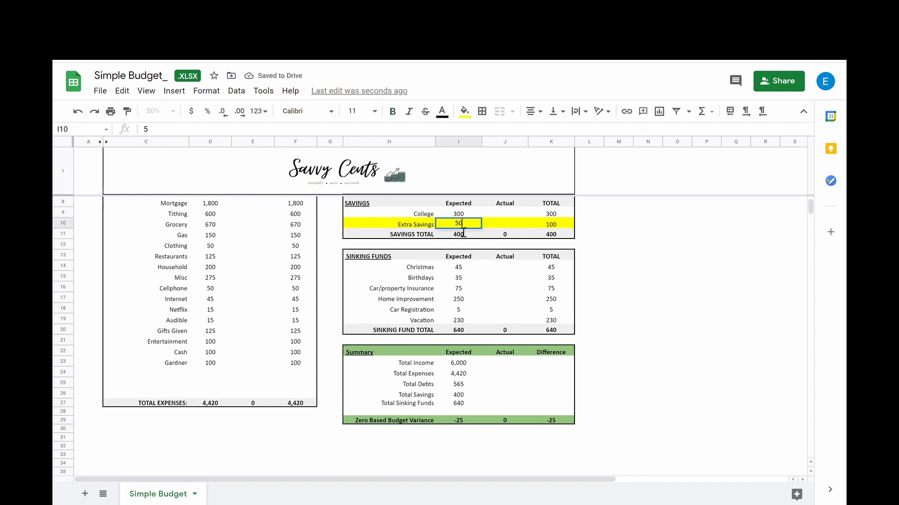
key(Return)
- Set the expected Extra Savings amount in I10 to 75
click(459, 227)
text(85)
key(BackSpace)
text(75)
key(Return)
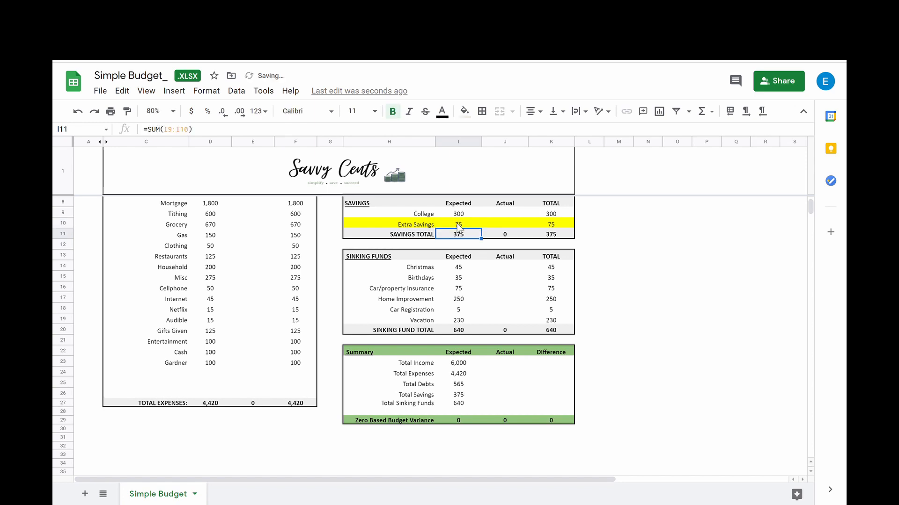